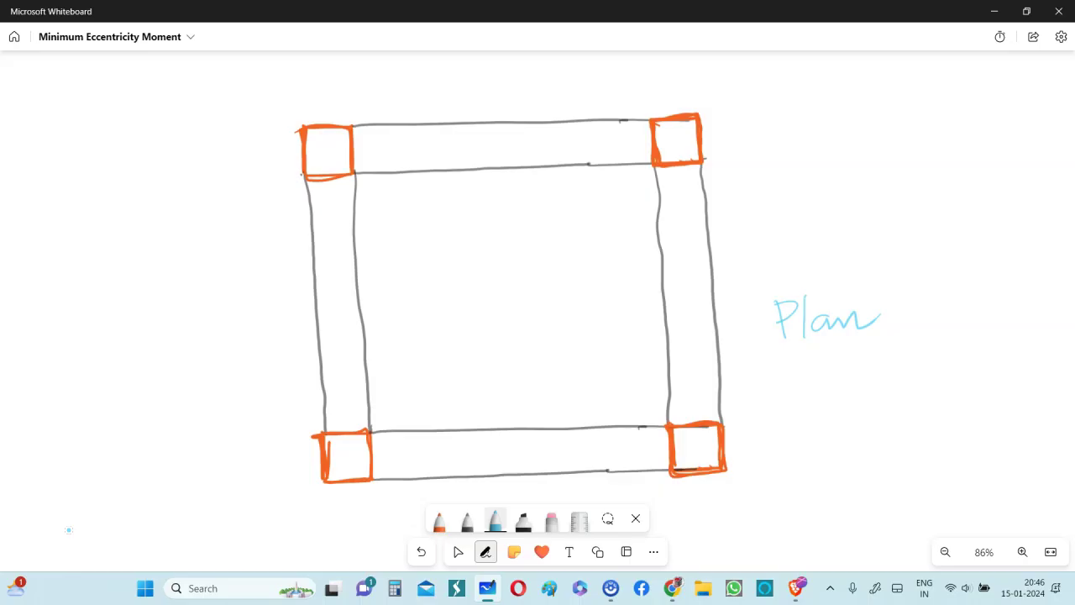
Label the plan's upper beam B1 and left beam B2 in blue ink, and tick the upper-left column
left_click_drag(494, 183, 493, 201)
mouse_move(490, 183)
left_mouse_down()
mouse_move(502, 189)
mouse_move(493, 200)
left_mouse_up()
left_click_drag(518, 181, 517, 204)
mouse_move(255, 299)
left_mouse_down()
mouse_move(255, 326)
mouse_move(291, 324)
left_mouse_up()
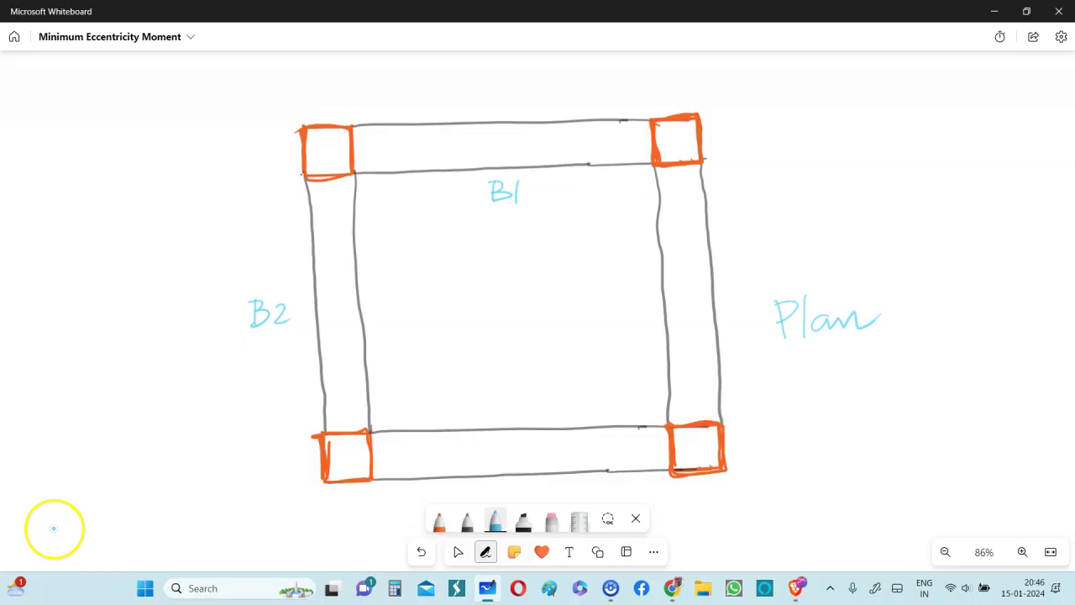
left_click_drag(276, 86, 307, 70)
Mark the centre of the upper-left column with a grey dot and draw a dashed centreline from it along beam B1
left_click(467, 521)
left_click(55, 533)
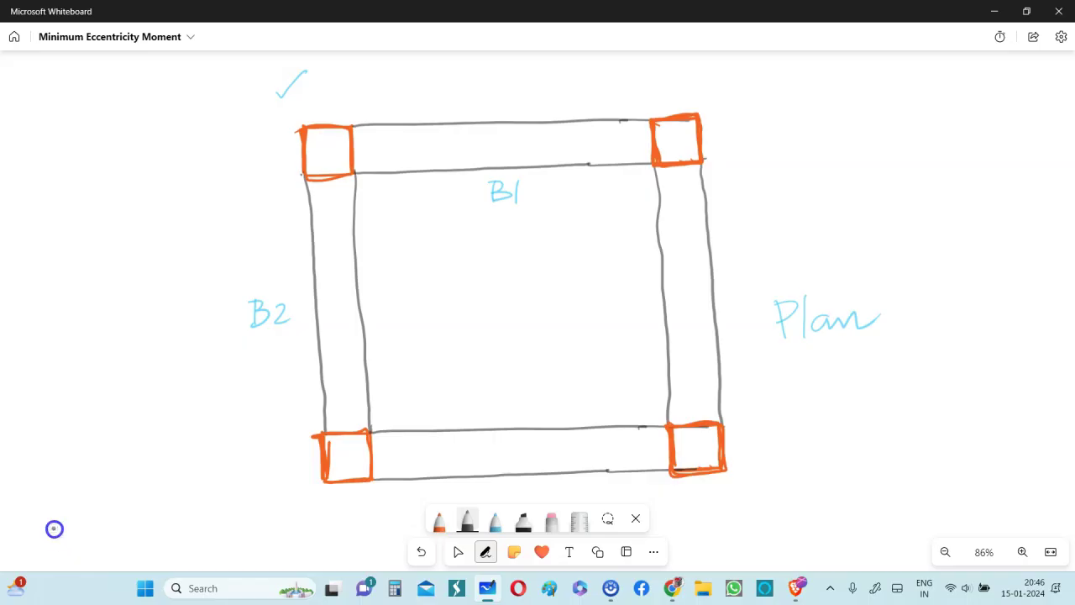
left_click(53, 528)
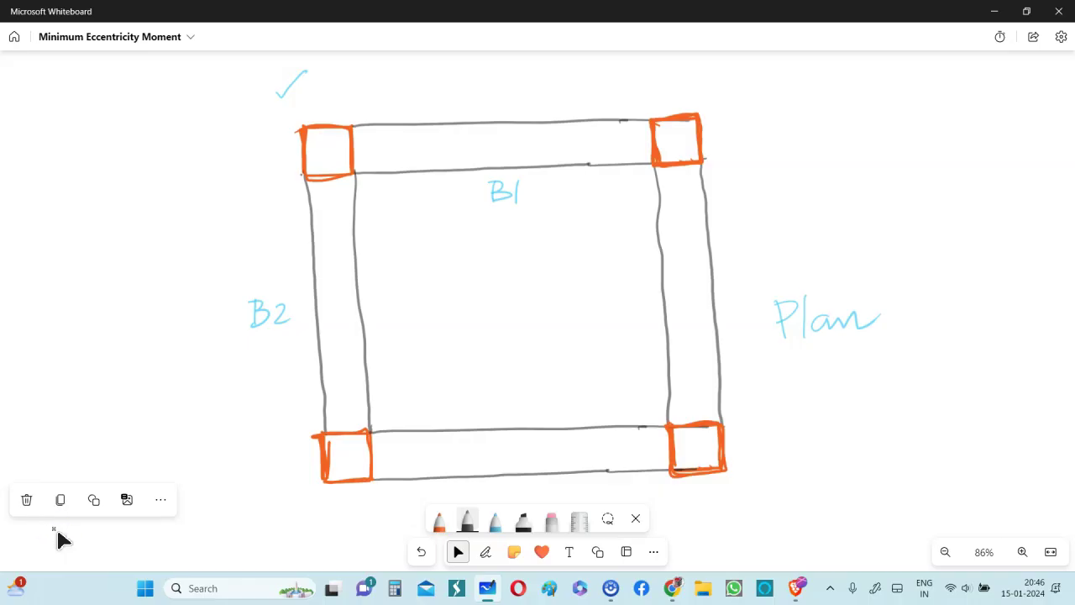
left_click_drag(768, 204, 774, 221)
scroll(220, 264, "up", 3)
left_click(486, 552)
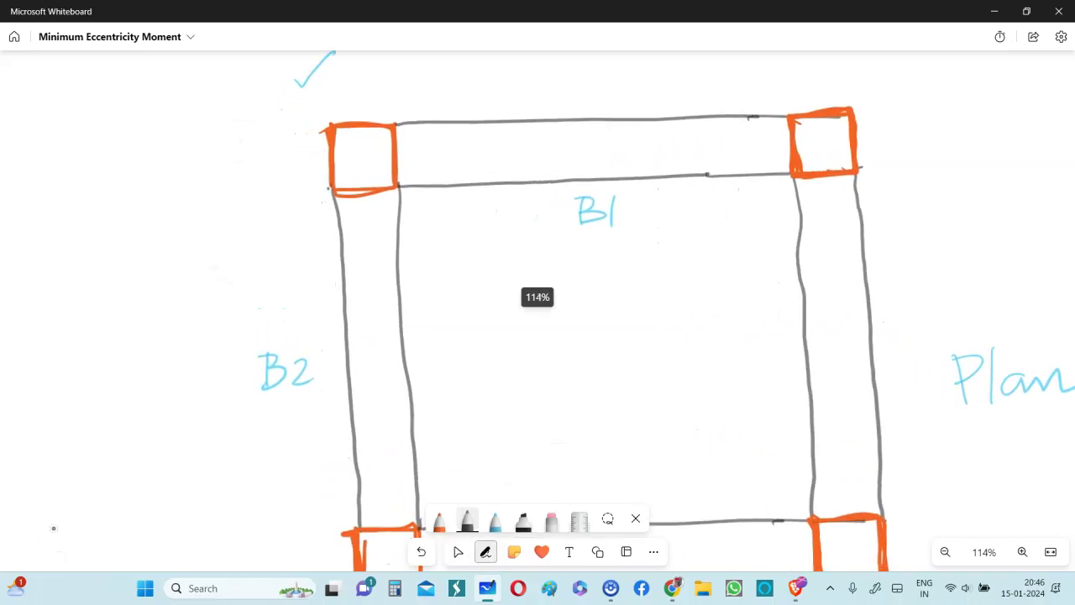
left_click(363, 159)
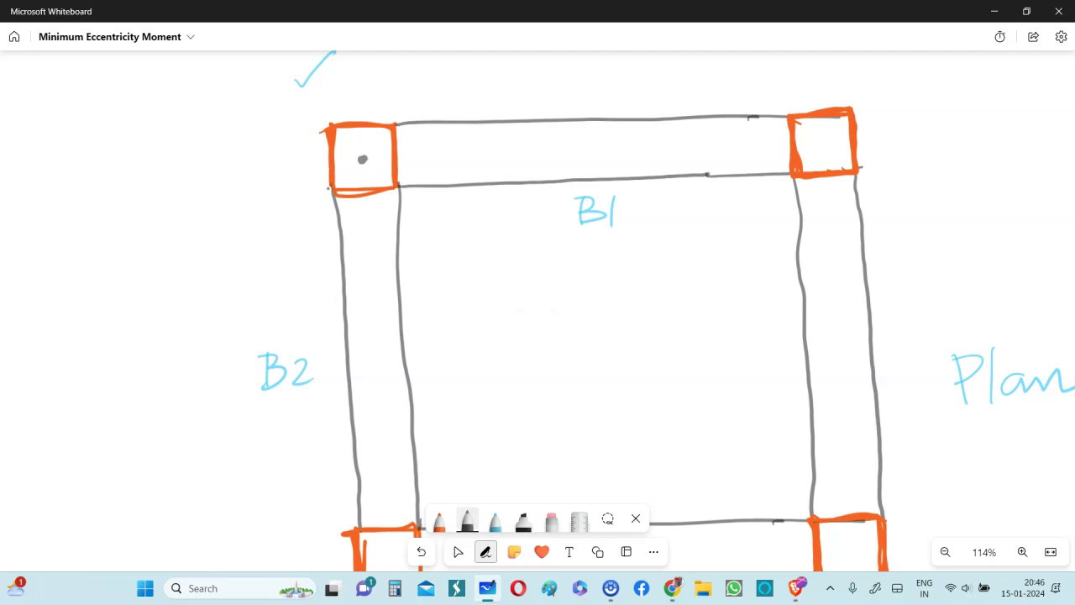
left_click_drag(364, 157, 441, 154)
left_click_drag(469, 154, 489, 153)
left_click_drag(516, 153, 538, 153)
left_click_drag(560, 153, 769, 144)
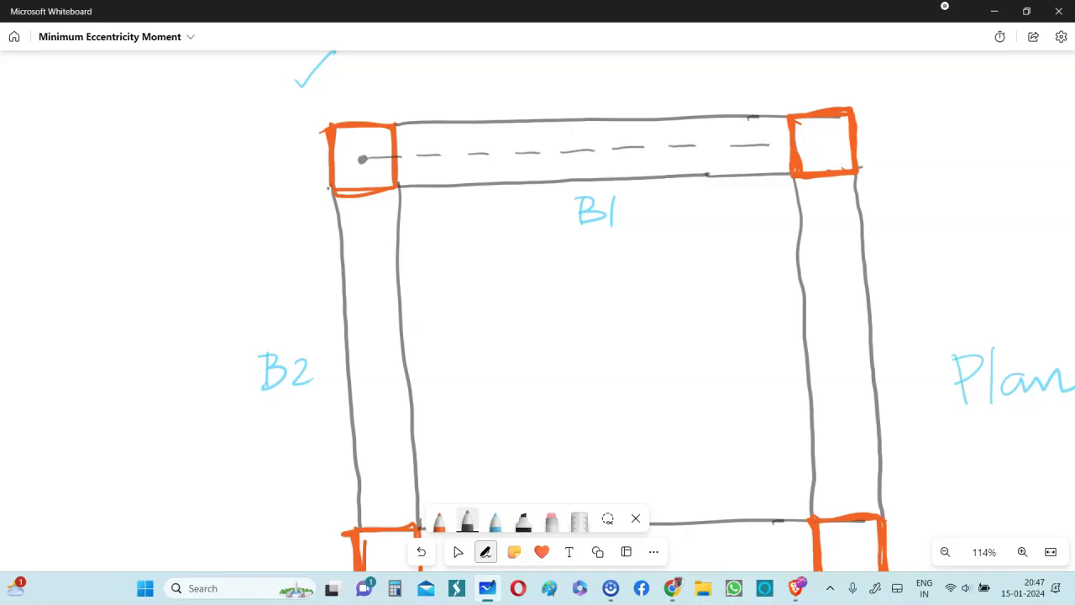
Add dots above and below the upper-left column's centre and circle the B1 label
left_click(362, 143)
mouse_move(598, 189)
left_mouse_down()
mouse_move(565, 215)
mouse_move(599, 190)
left_mouse_up()
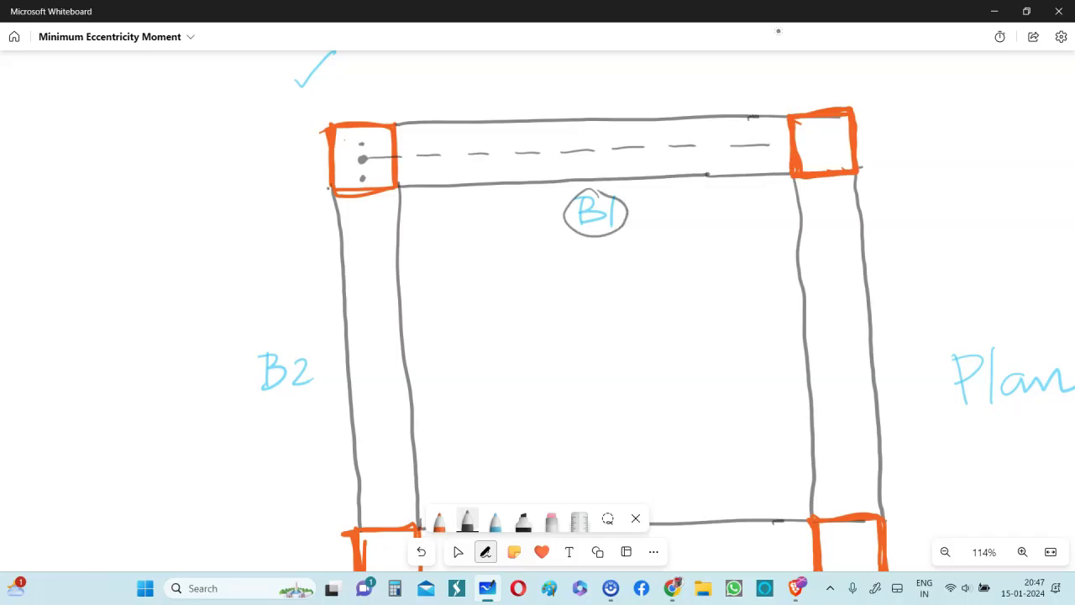
mouse_move(364, 143)
left_mouse_down()
mouse_move(364, 105)
mouse_move(380, 109)
left_mouse_up()
mouse_move(363, 183)
left_mouse_down()
mouse_move(364, 225)
mouse_move(373, 218)
left_mouse_up()
key("alt+x")
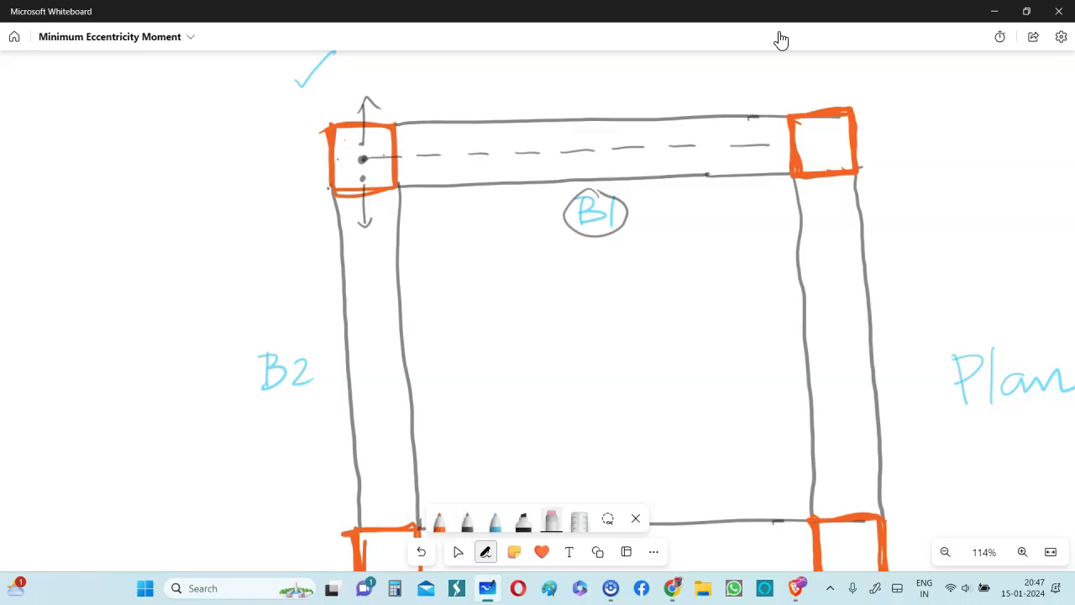
left_click(551, 519)
left_click(365, 220)
left_click(365, 104)
Draw a dashed grey centreline from the upper-left column down along beam B2
left_click(467, 520)
left_click_drag(363, 179, 366, 211)
left_click_drag(370, 222, 391, 486)
left_click(388, 459)
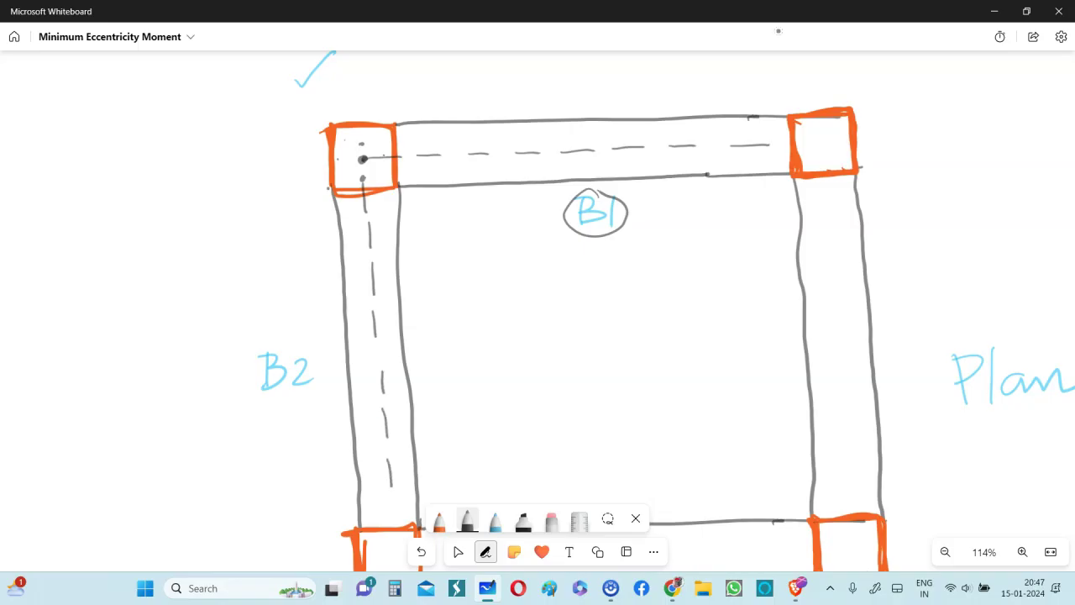
Add dots to the left and right of the column's centre and draw a horizontal double-headed arrow above the column
left_click(340, 160)
scroll(430, 149, "up", 5)
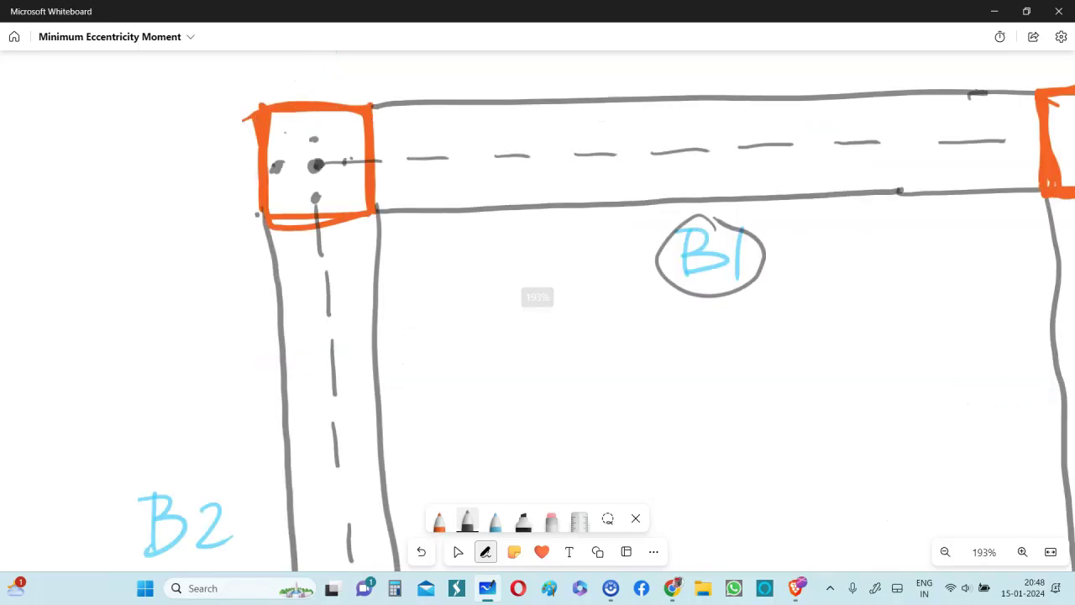
left_click(348, 160)
mouse_move(269, 77)
left_mouse_down()
mouse_move(337, 74)
mouse_move(282, 84)
left_mouse_up()
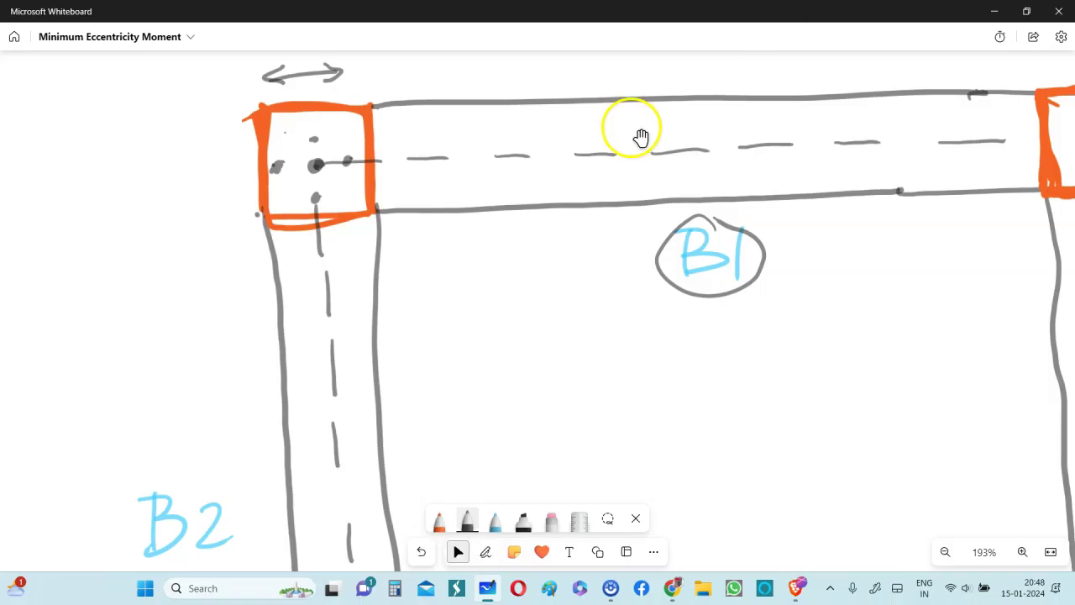
Mark e at the upper-left column's centre and write Pu * e beside the plan with e circled
scroll(362, 141, "down", 4)
scroll(371, 146, "down", 4)
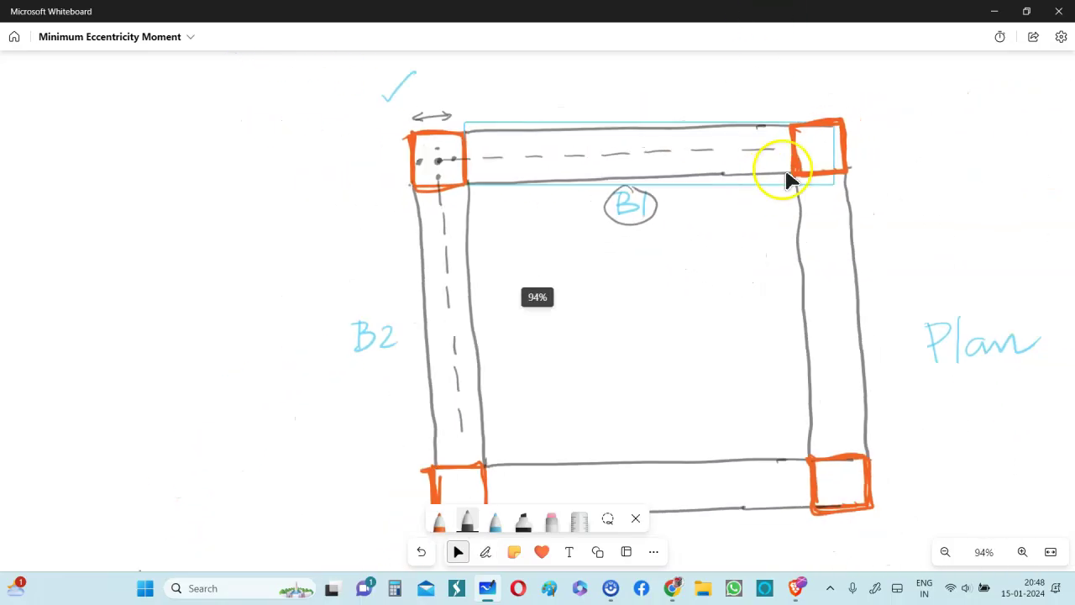
scroll(278, 209, "up", 1)
left_click_drag(548, 141, 543, 142)
mouse_move(148, 228)
left_mouse_down()
mouse_move(159, 190)
mouse_move(149, 207)
mouse_move(175, 212)
mouse_move(179, 231)
left_mouse_up()
mouse_move(202, 197)
left_mouse_down()
mouse_move(217, 217)
mouse_move(198, 215)
left_mouse_up()
mouse_move(198, 207)
left_mouse_down()
mouse_move(220, 206)
mouse_move(209, 225)
left_mouse_up()
mouse_move(252, 192)
left_mouse_down()
mouse_move(269, 202)
mouse_move(285, 190)
mouse_move(267, 173)
left_mouse_up()
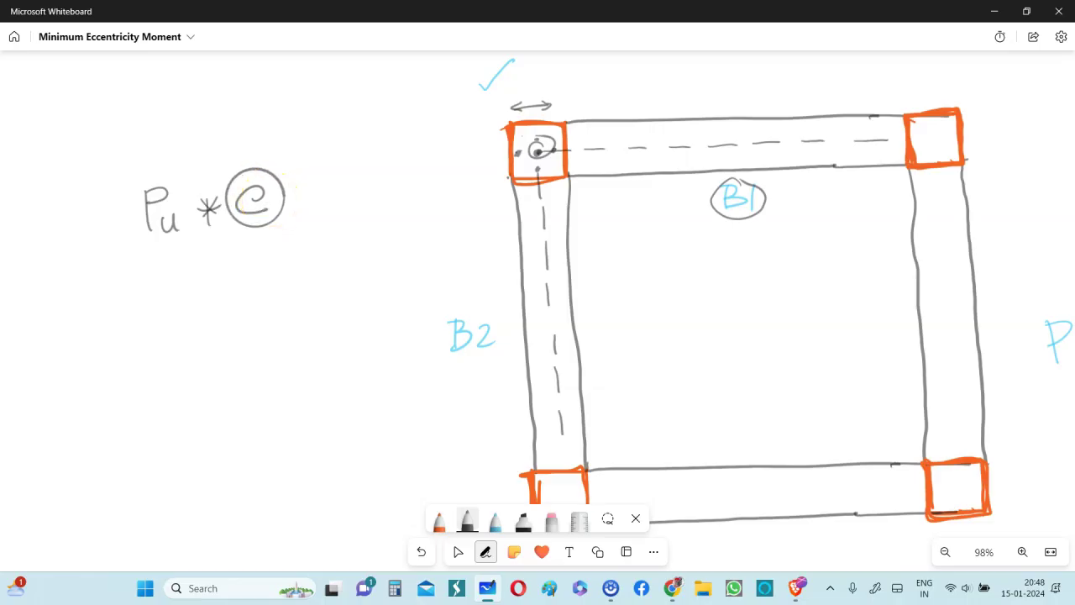
Annotate the circled e with a leader to an underlined 20mm
left_click_drag(295, 215, 314, 225)
left_click_drag(326, 209, 341, 222)
mouse_move(348, 206)
left_mouse_down()
mouse_move(348, 217)
mouse_move(378, 215)
left_mouse_up()
left_click_drag(383, 211, 401, 215)
left_click(269, 199)
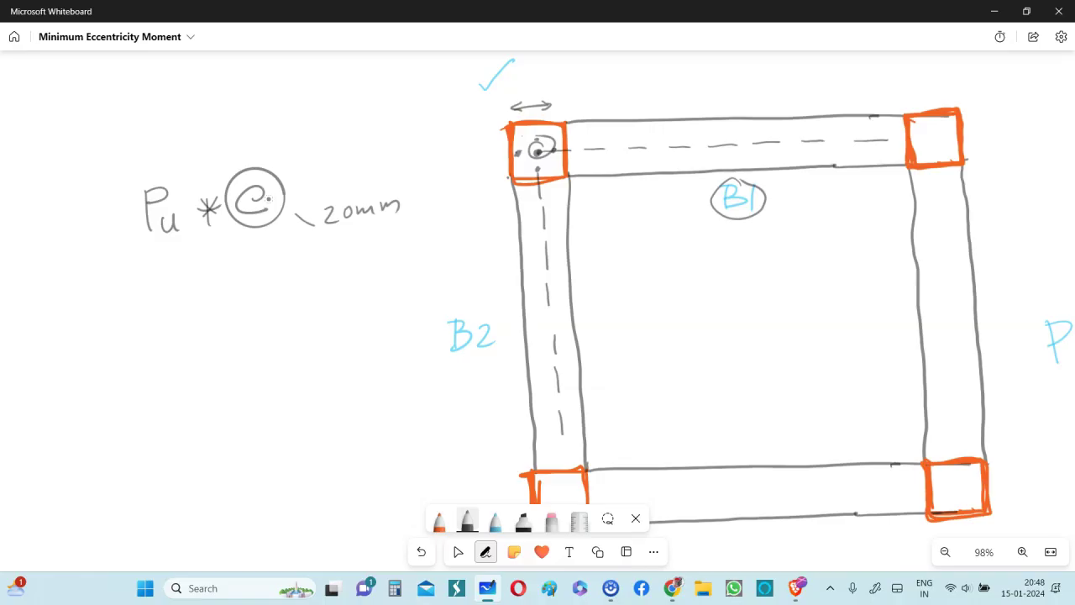
left_click_drag(326, 227, 408, 215)
Circle Pu and the upper-left column, and annotate the column with a leader to an underlined 1000KN load
mouse_move(185, 172)
left_mouse_down()
mouse_move(158, 264)
mouse_move(190, 173)
left_mouse_up()
mouse_move(559, 87)
left_mouse_down()
mouse_move(481, 194)
mouse_move(598, 122)
mouse_move(535, 86)
left_mouse_up()
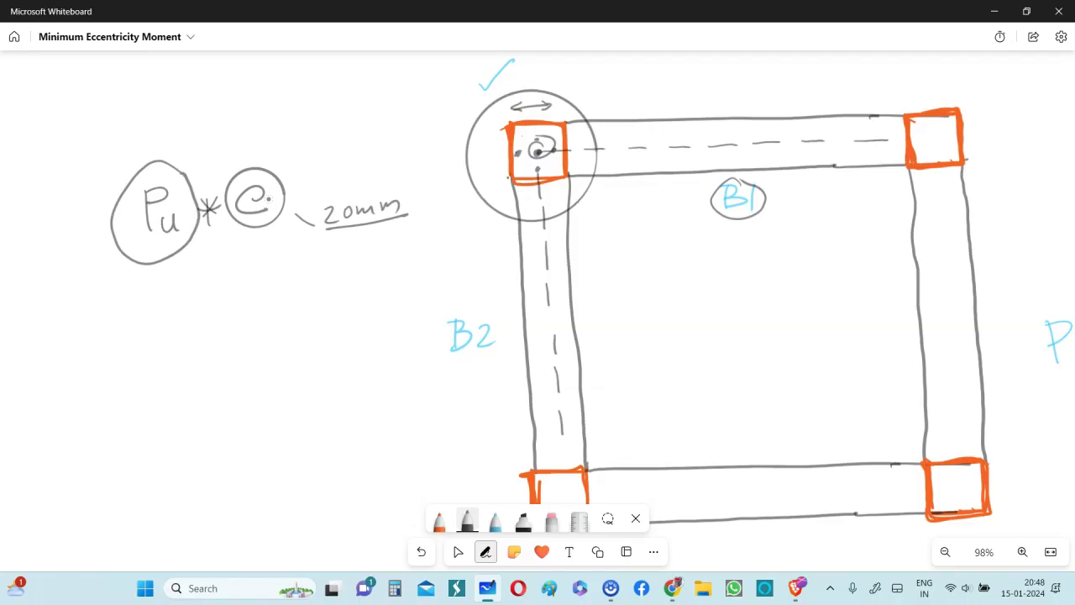
key("alt+x")
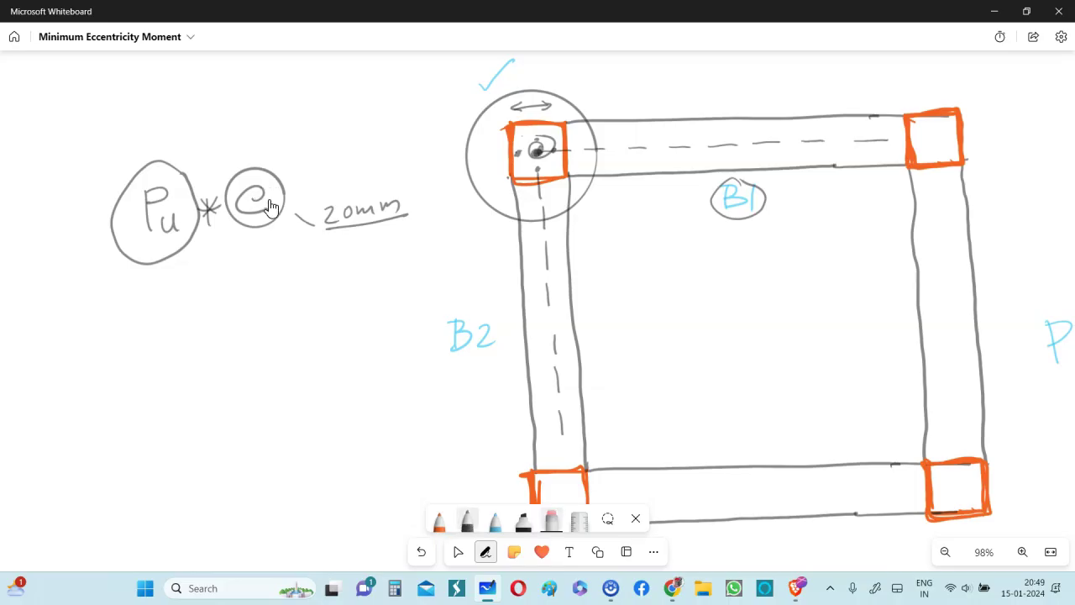
left_click(468, 520)
mouse_move(582, 197)
left_mouse_down()
mouse_move(631, 249)
mouse_move(643, 284)
mouse_move(679, 264)
left_mouse_up()
mouse_move(696, 261)
left_mouse_down()
mouse_move(697, 277)
mouse_move(704, 263)
mouse_move(694, 259)
left_mouse_up()
mouse_move(719, 256)
left_mouse_down()
mouse_move(716, 278)
mouse_move(734, 275)
left_mouse_up()
left_click_drag(736, 274, 751, 254)
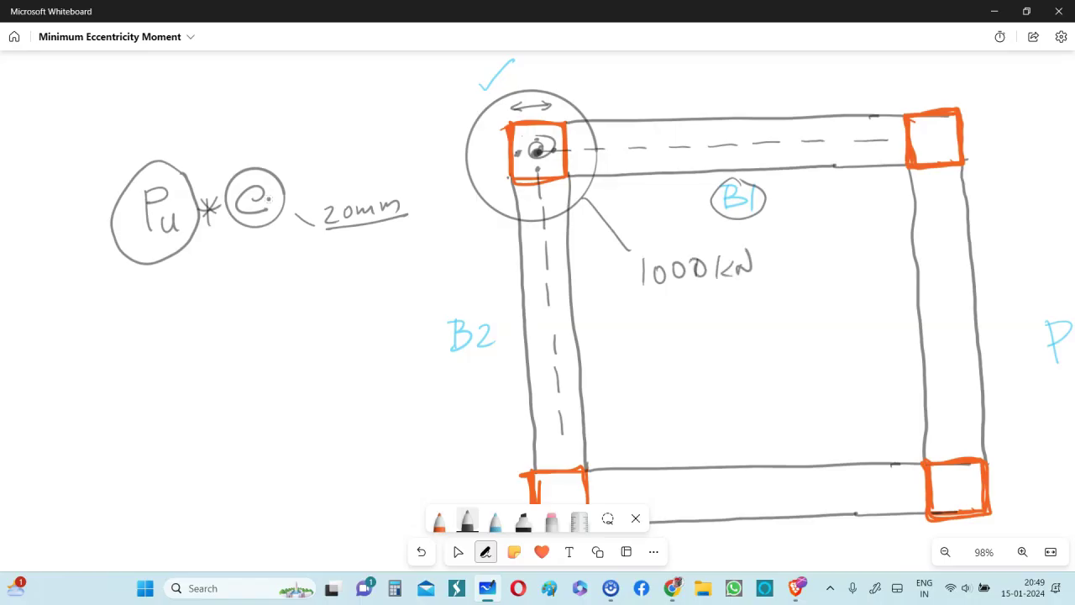
left_click_drag(652, 292, 744, 282)
Write the moment expression 1000 * ex = with a blank dash for its result under Pu * e
left_click_drag(106, 310, 108, 338)
mouse_move(128, 316)
left_mouse_down()
mouse_move(122, 329)
mouse_move(181, 304)
mouse_move(217, 310)
mouse_move(230, 294)
left_mouse_up()
mouse_move(212, 292)
left_mouse_down()
mouse_move(227, 304)
mouse_move(224, 286)
left_mouse_up()
mouse_move(239, 291)
left_mouse_down()
mouse_move(247, 282)
mouse_move(266, 296)
left_mouse_up()
mouse_move(295, 284)
left_mouse_down()
mouse_move(315, 277)
mouse_move(298, 305)
left_mouse_up()
left_click_drag(347, 276, 388, 264)
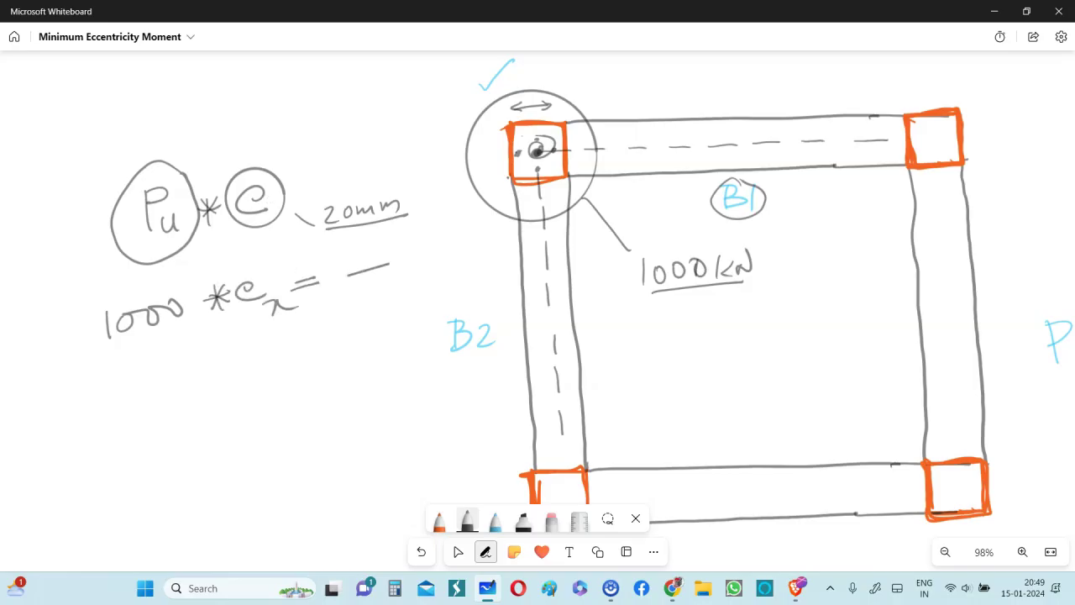
Write the second moment expression 1000 * ey = below the first, and circle ex and ey
mouse_move(233, 353)
left_mouse_down()
mouse_move(234, 376)
mouse_move(245, 366)
left_mouse_up()
mouse_move(225, 370)
left_mouse_down()
mouse_move(242, 353)
mouse_move(242, 372)
left_mouse_up()
left_click_drag(262, 360, 277, 363)
left_click_drag(287, 349, 301, 375)
left_click_drag(337, 336, 367, 327)
left_click_drag(255, 361, 287, 331)
mouse_move(257, 271)
left_mouse_down()
mouse_move(249, 322)
mouse_move(252, 269)
left_mouse_up()
mouse_move(144, 380)
left_mouse_down()
mouse_move(150, 397)
mouse_move(168, 372)
mouse_move(209, 365)
left_mouse_up()
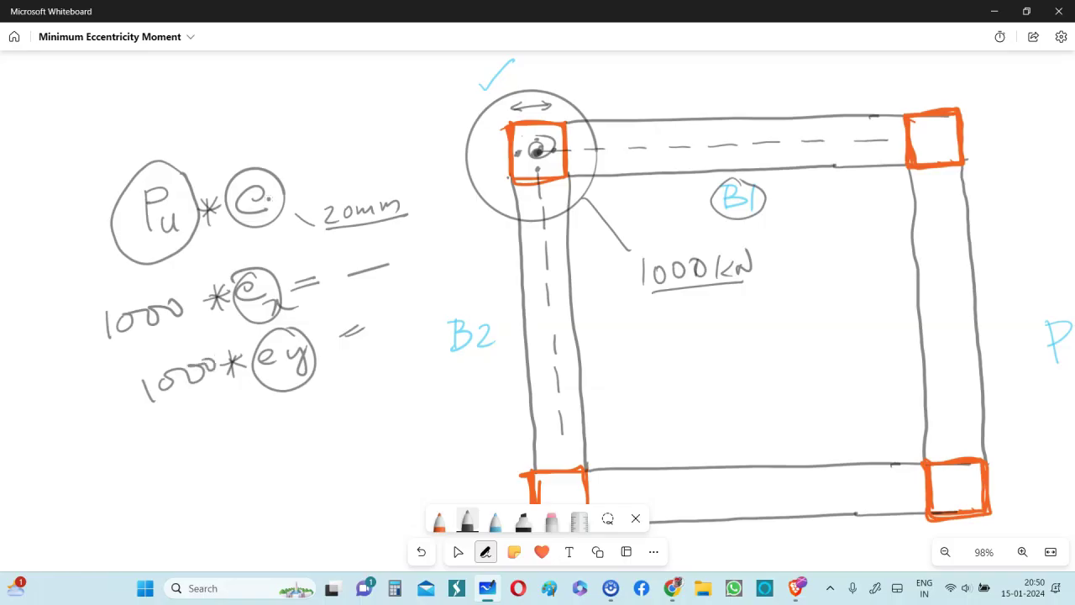
Circle the 1000 load value and the upper-left column, and trace over the centrelines of both adjoining beams
mouse_move(687, 244)
left_mouse_down()
mouse_move(634, 280)
mouse_move(711, 270)
mouse_move(687, 250)
left_mouse_up()
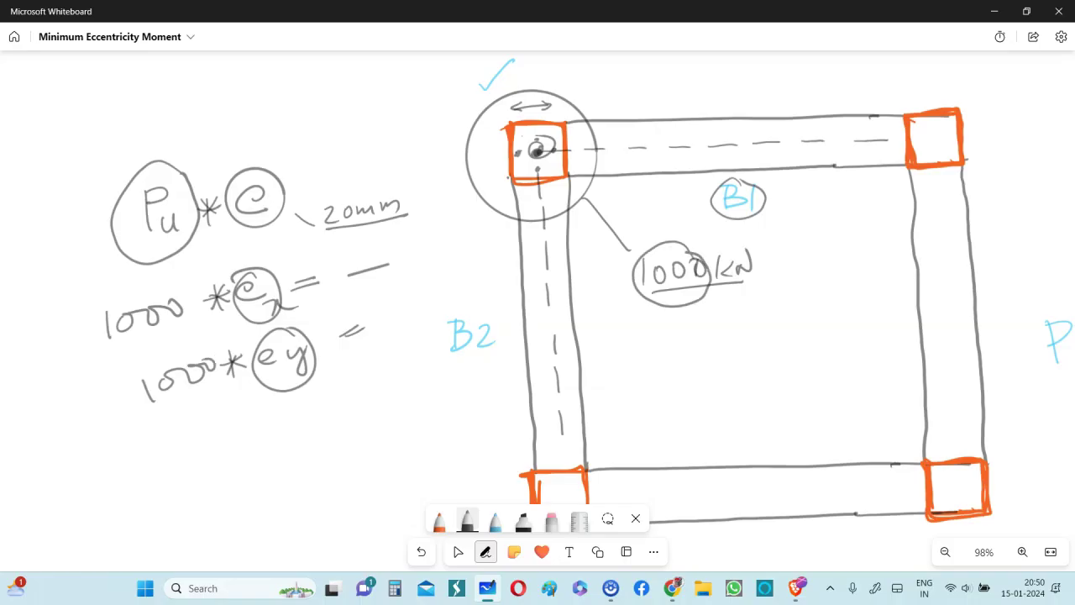
left_click_drag(630, 149, 710, 147)
left_click_drag(546, 230, 544, 323)
left_click(268, 199)
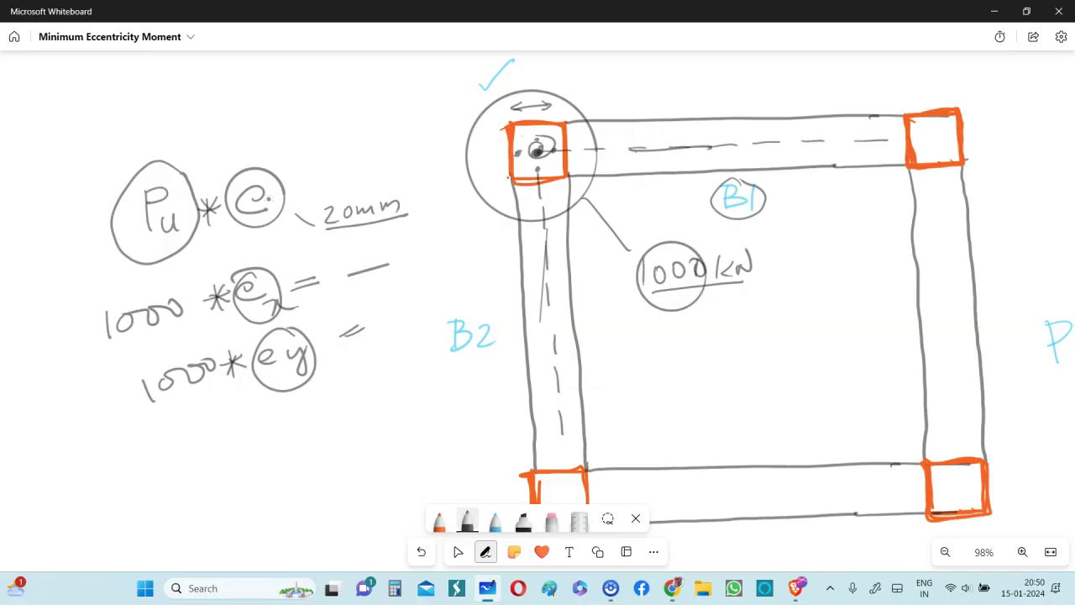
mouse_move(562, 99)
left_mouse_down()
mouse_move(509, 219)
mouse_move(547, 100)
left_mouse_up()
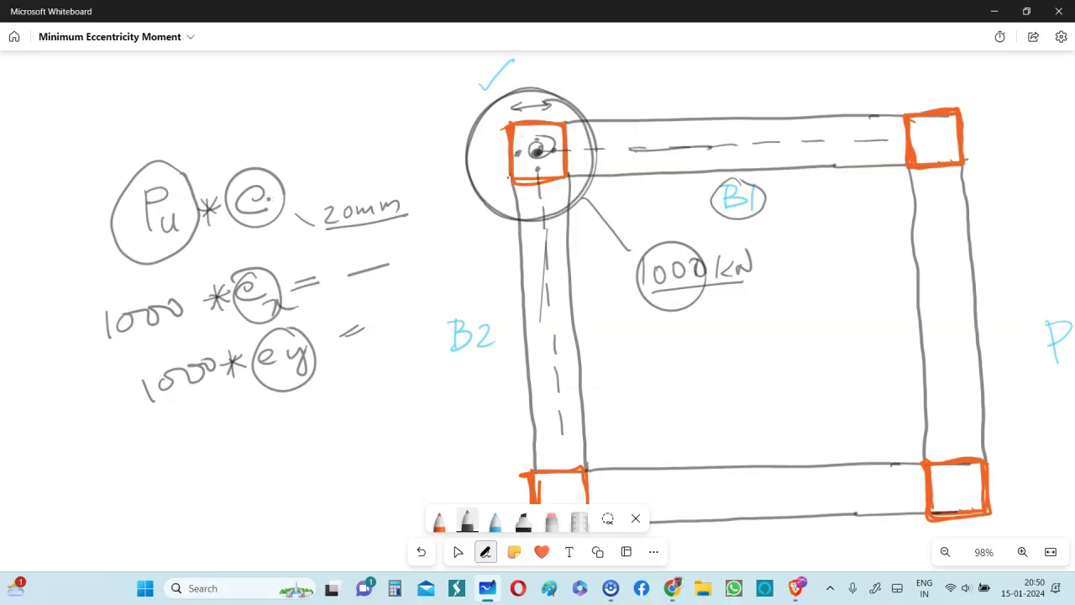
Thicken the centrelines of both beams, and label B1 with 600 and B2 with 400
mouse_move(645, 149)
left_mouse_down()
mouse_move(765, 146)
mouse_move(613, 153)
left_mouse_up()
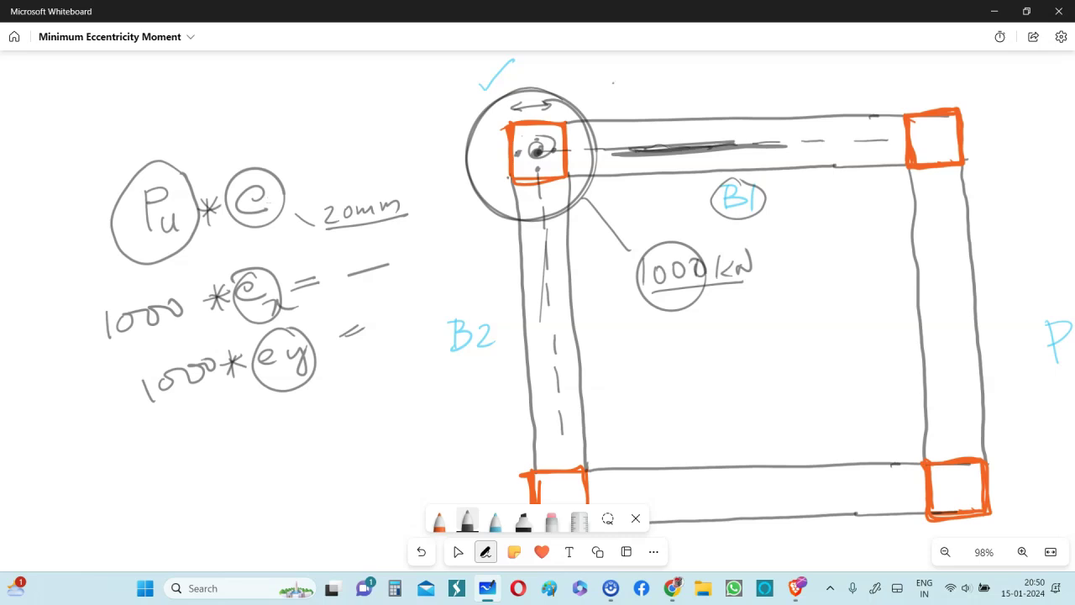
left_click_drag(623, 80, 611, 94)
mouse_move(639, 82)
left_mouse_down()
mouse_move(632, 92)
mouse_move(638, 83)
left_mouse_up()
left_click_drag(663, 80, 662, 82)
left_click_drag(547, 227, 546, 370)
left_click_drag(548, 200, 550, 380)
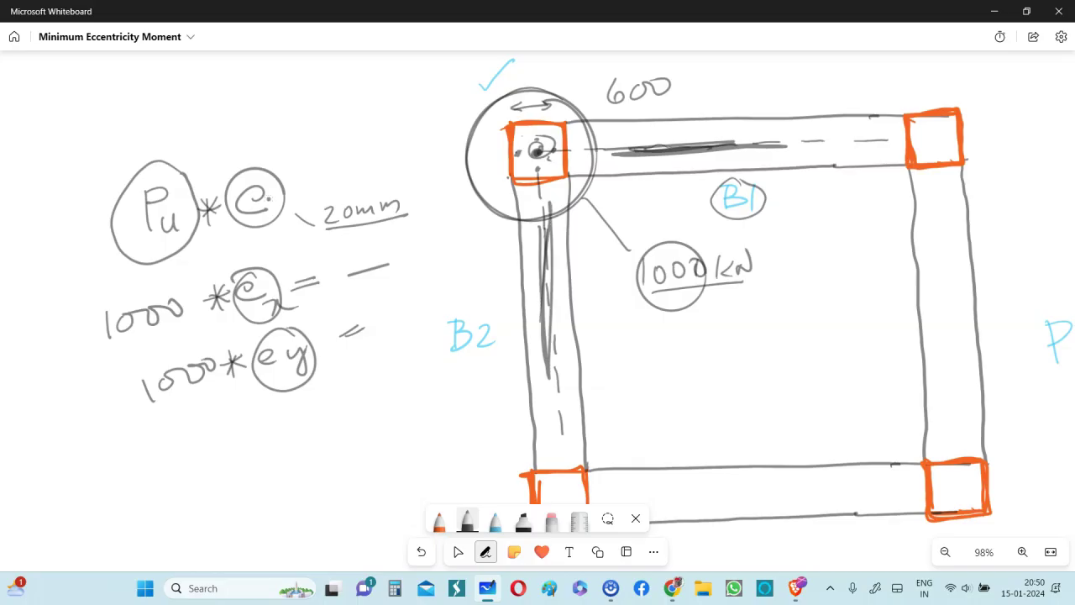
mouse_move(474, 243)
left_mouse_down()
mouse_move(490, 257)
mouse_move(509, 230)
left_mouse_up()
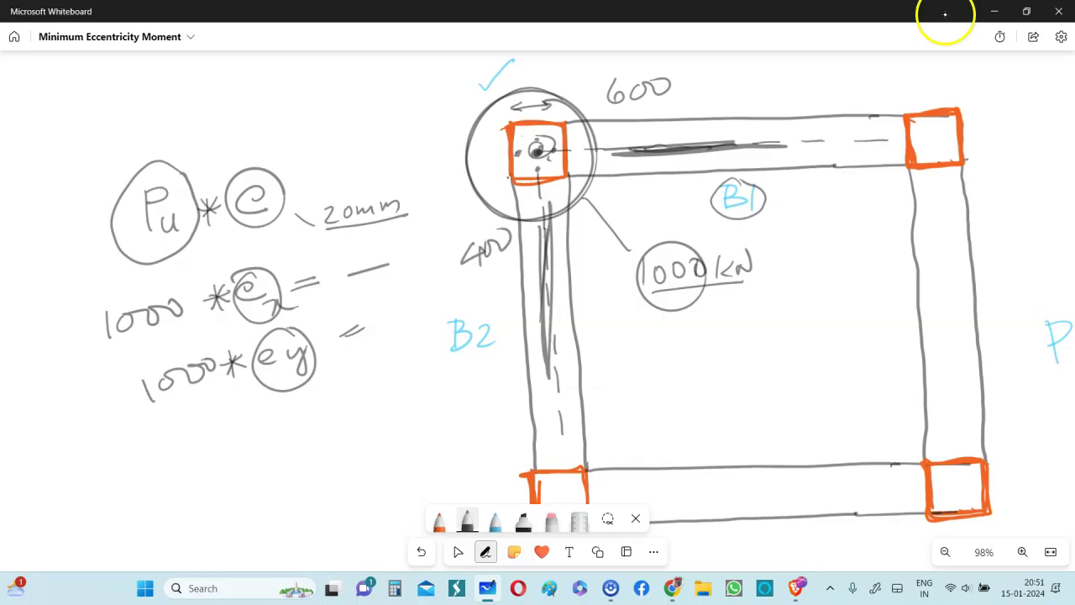
Mark both moment expressions with asterisks and circle their 1000 values, and highlight the beam values by ticking 600 and circling 400
mouse_move(66, 334)
left_mouse_down()
mouse_move(72, 357)
mouse_move(77, 346)
left_mouse_up()
mouse_move(59, 353)
left_mouse_down()
mouse_move(74, 336)
mouse_move(72, 358)
left_mouse_up()
left_click_drag(114, 395, 115, 417)
left_click_drag(103, 406, 119, 412)
left_click_drag(108, 418, 121, 395)
mouse_move(148, 284)
left_mouse_down()
mouse_move(96, 303)
mouse_move(187, 313)
mouse_move(128, 289)
left_mouse_up()
left_click_drag(690, 71, 683, 81)
mouse_move(197, 336)
left_mouse_down()
mouse_move(173, 337)
mouse_move(223, 385)
mouse_move(208, 329)
left_mouse_up()
left_click_drag(502, 216, 513, 223)
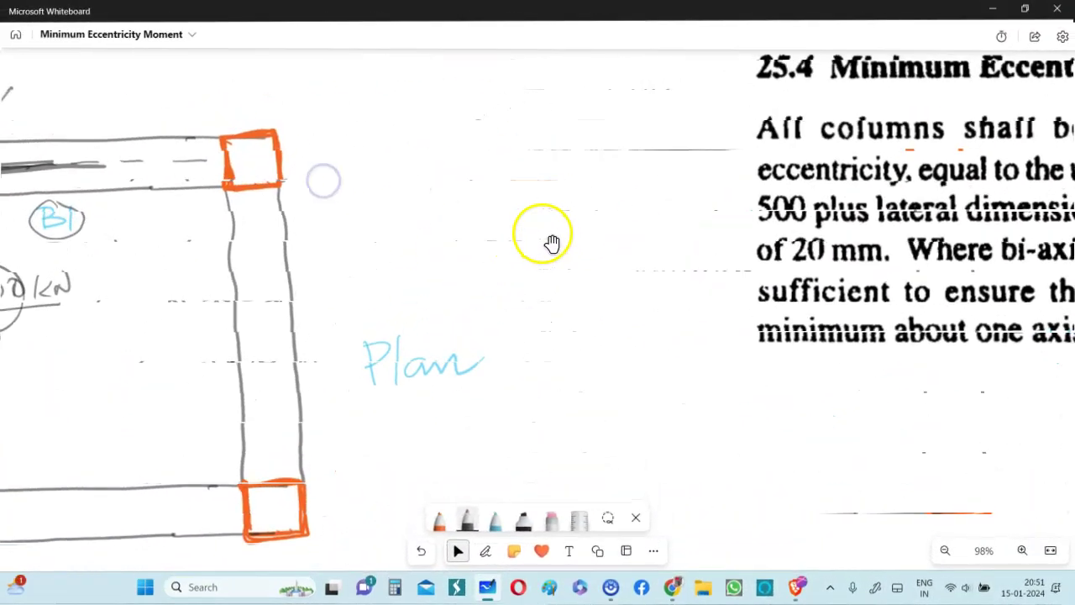
Read the IS 456 Clause 25.4 text on minimum eccentricity for columns
left_click_drag(547, 241, 103, 355)
left_click_drag(388, 308, 364, 324)
scroll(421, 225, "down", 1)
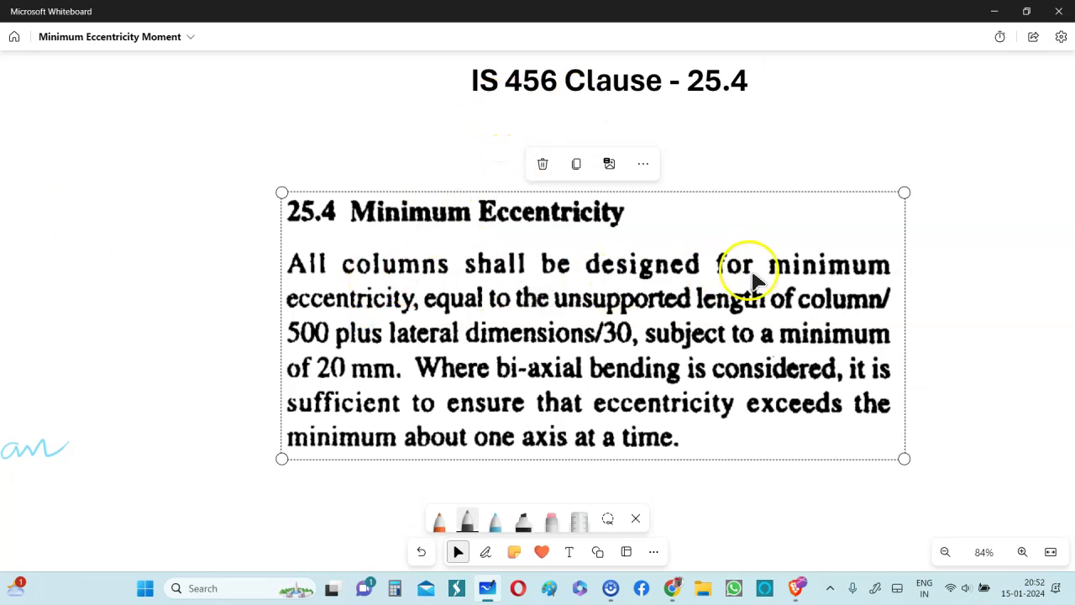
scroll(632, 331, "up", 1)
scroll(632, 330, "up", 1)
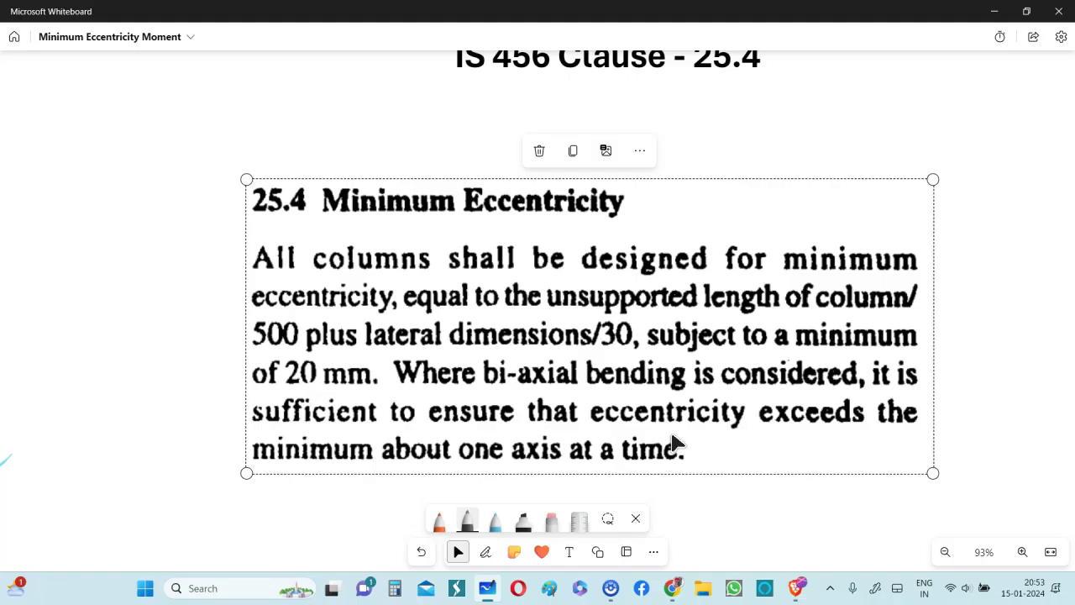
Tick the 1000 value under Pu and the 30 value under Mux in the load table
scroll(261, 369, "down", 8)
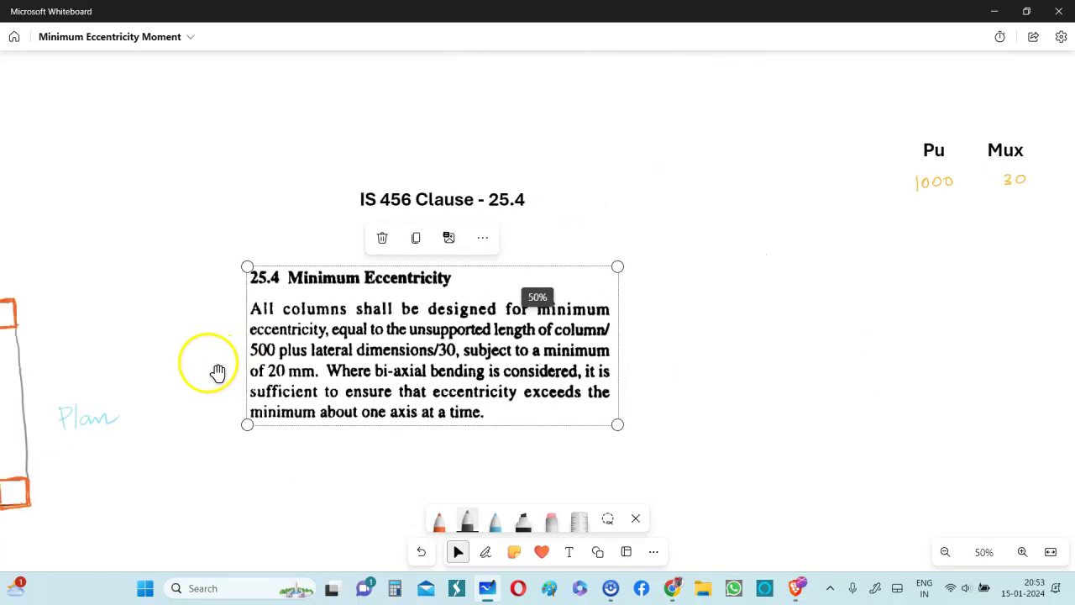
scroll(874, 210, "up", 8)
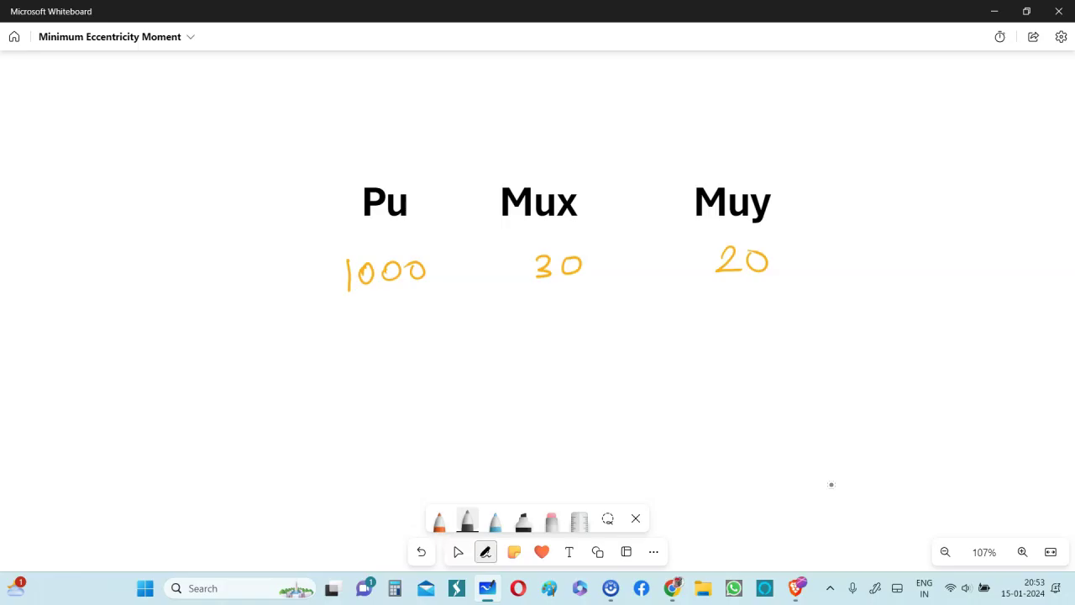
left_click_drag(276, 282, 303, 267)
left_click_drag(499, 272, 519, 253)
Sketch a rectangular column section beside the table with crossing axes and moment arrows labelled Mux and Muy
left_click_drag(914, 135, 993, 132)
mouse_move(913, 135)
left_mouse_down()
mouse_move(914, 166)
mouse_move(993, 166)
left_mouse_up()
mouse_move(961, 111)
left_mouse_down()
mouse_move(963, 208)
mouse_move(948, 196)
left_mouse_up()
left_click_drag(896, 153, 1046, 143)
mouse_move(981, 205)
left_mouse_down()
mouse_move(983, 218)
mouse_move(1039, 224)
left_mouse_up()
left_click_drag(1038, 208, 1027, 224)
mouse_move(1027, 132)
left_mouse_down()
mouse_move(1018, 166)
mouse_move(1040, 157)
mouse_move(1056, 181)
left_mouse_up()
left_click_drag(840, 336, 689, 336)
left_click_drag(899, 164, 914, 180)
left_click_drag(923, 166, 934, 195)
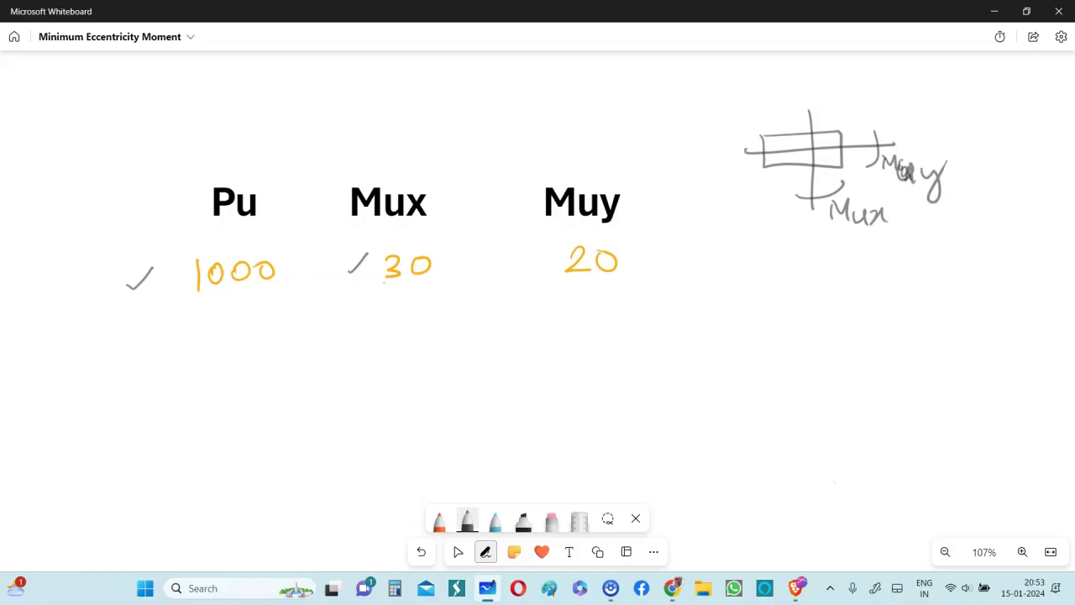
Underline the 30 and 20 moments, and write 60 under Mux and 40 under Muy
left_click_drag(382, 282, 429, 282)
left_click_drag(565, 278, 618, 277)
key("Escape")
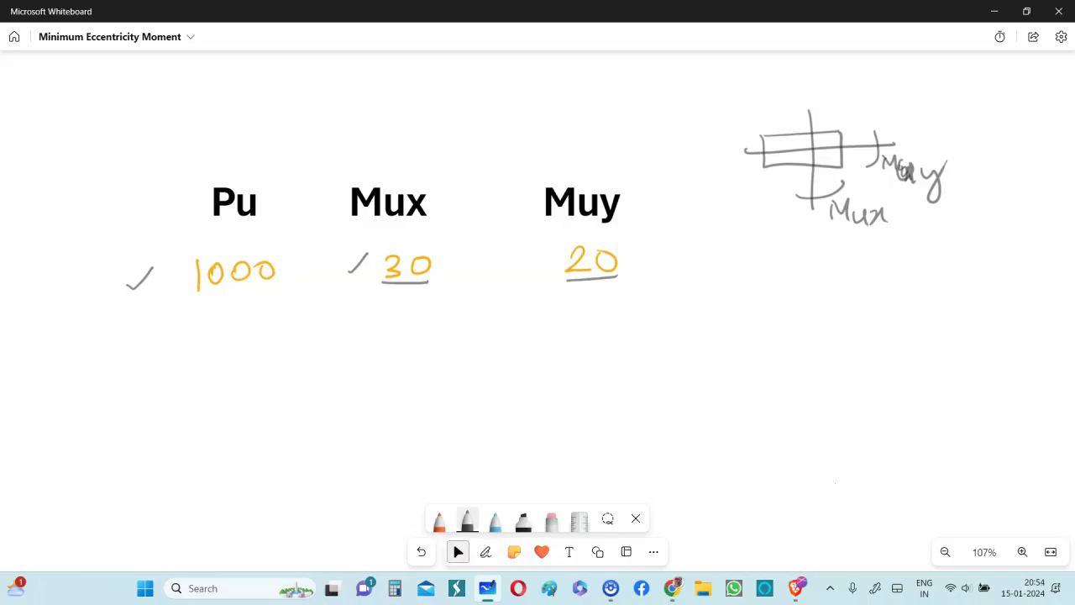
mouse_move(410, 331)
left_mouse_down()
mouse_move(400, 357)
mouse_move(393, 345)
left_mouse_up()
left_click_drag(426, 334, 425, 335)
left_click_drag(589, 325, 592, 351)
left_click_drag(615, 325, 613, 326)
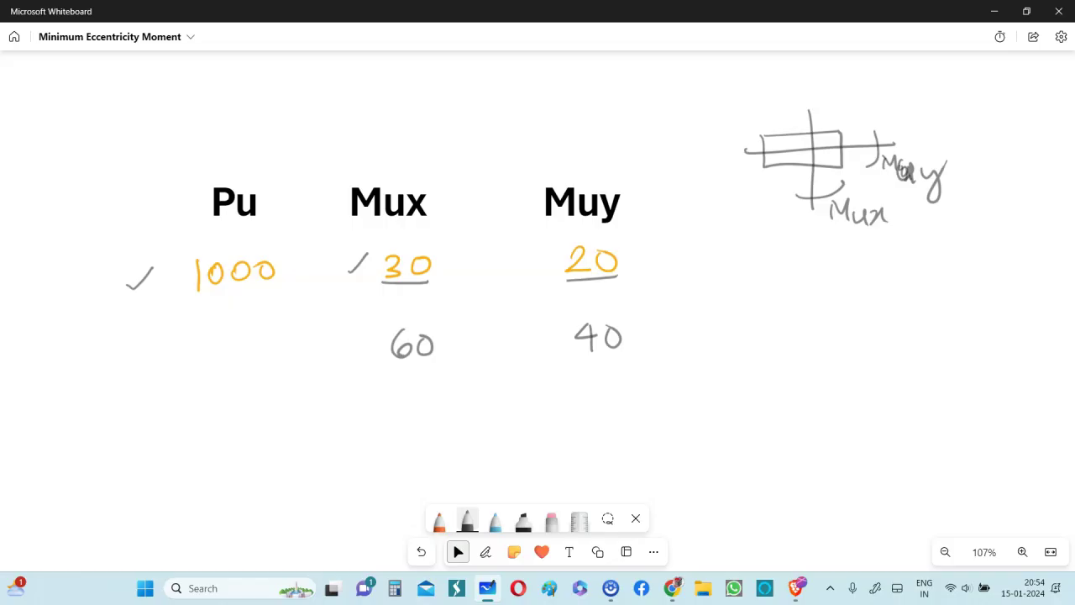
Circle the 60 and 40 moments, and underline the 30 and 20 values again
mouse_move(428, 326)
left_mouse_down()
mouse_move(411, 314)
mouse_move(392, 375)
mouse_move(445, 329)
mouse_move(412, 318)
left_mouse_up()
mouse_move(596, 315)
left_mouse_down()
mouse_move(605, 368)
mouse_move(586, 318)
left_mouse_up()
left_click_drag(368, 286, 448, 281)
left_click_drag(556, 282, 621, 274)
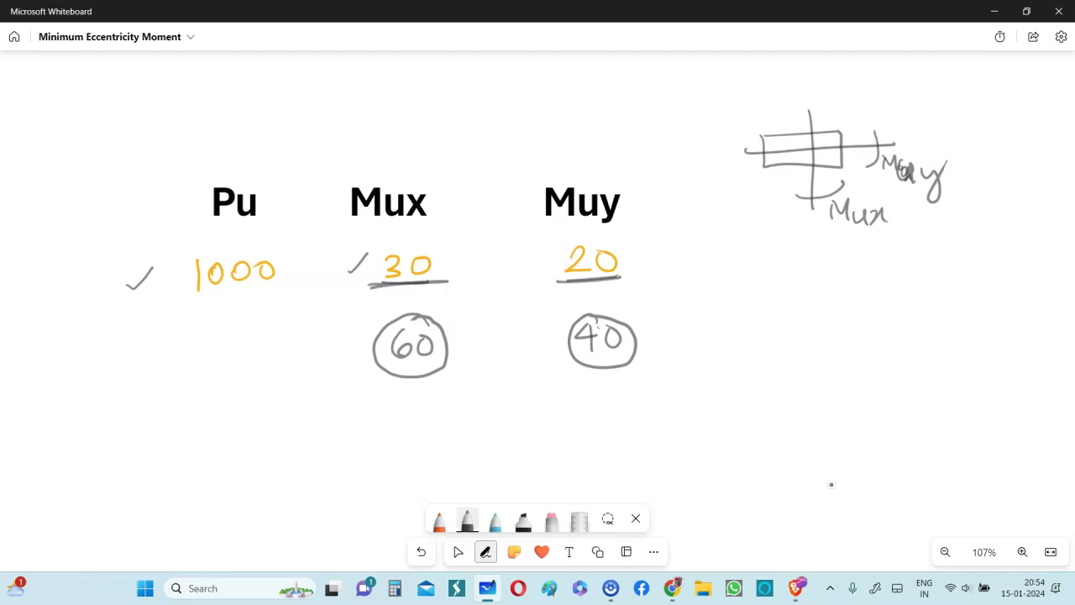
key("Escape")
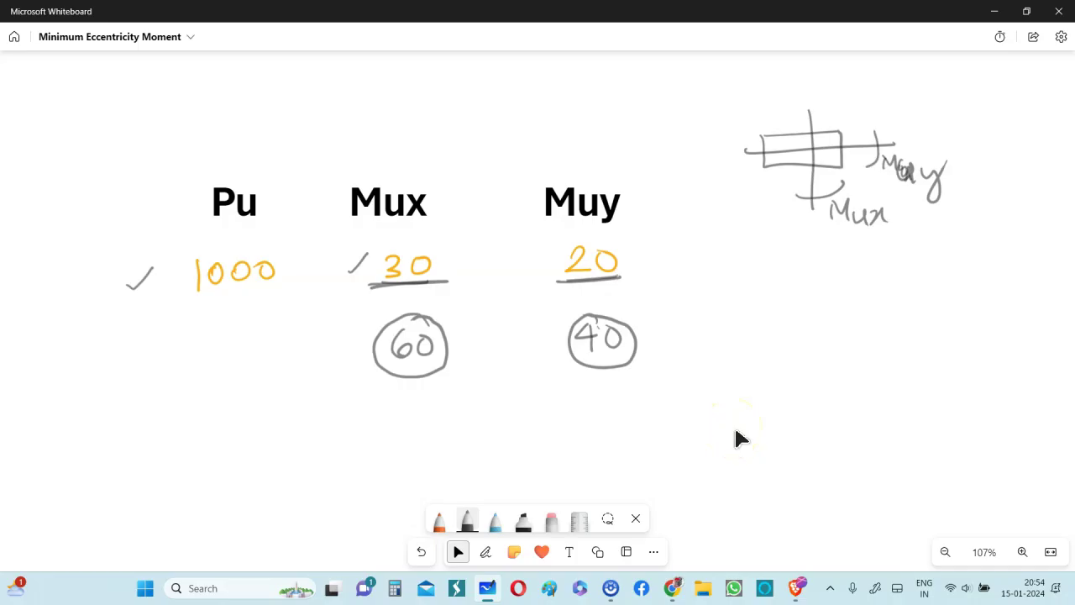
Cross out the 30 under Mux and the 20 under Muy, and tick the circled 60 and 40
key("w")
left_click_drag(429, 242, 391, 301)
left_click_drag(395, 254, 442, 289)
left_click_drag(595, 240, 569, 281)
left_click_drag(325, 363, 353, 348)
left_click_drag(666, 341, 704, 323)
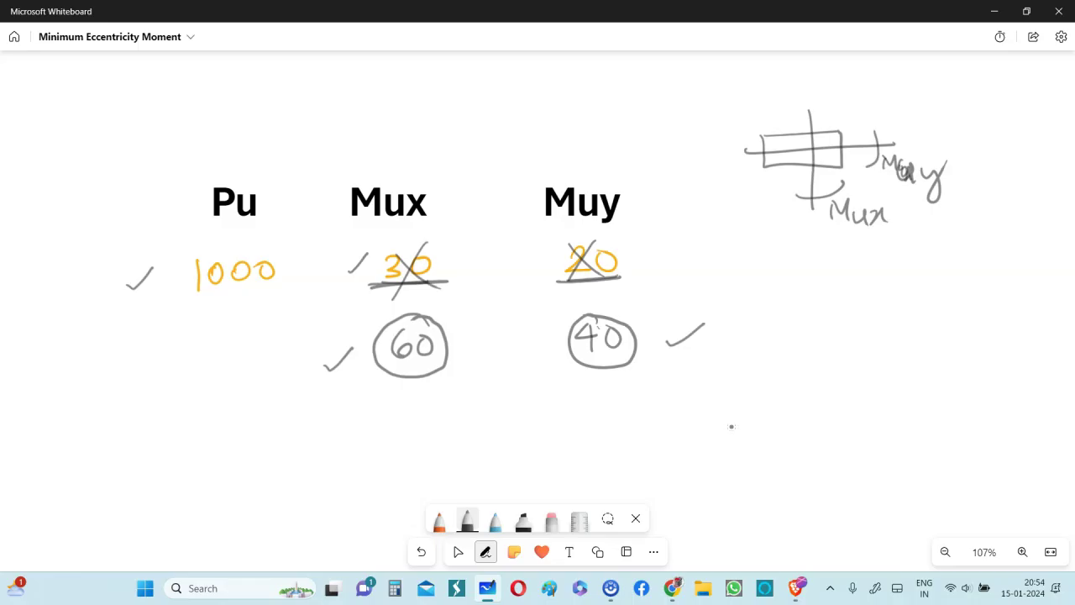
Underline the 1000 under Pu and the circled 60 and 40 moments
left_click_drag(193, 295, 274, 286)
left_click_drag(387, 388, 473, 381)
left_click_drag(585, 383, 656, 381)
Write trial moments 20 and 10 in orange below the 60 and 40, cross them out, and tick the original 30 and 20
left_click(438, 521)
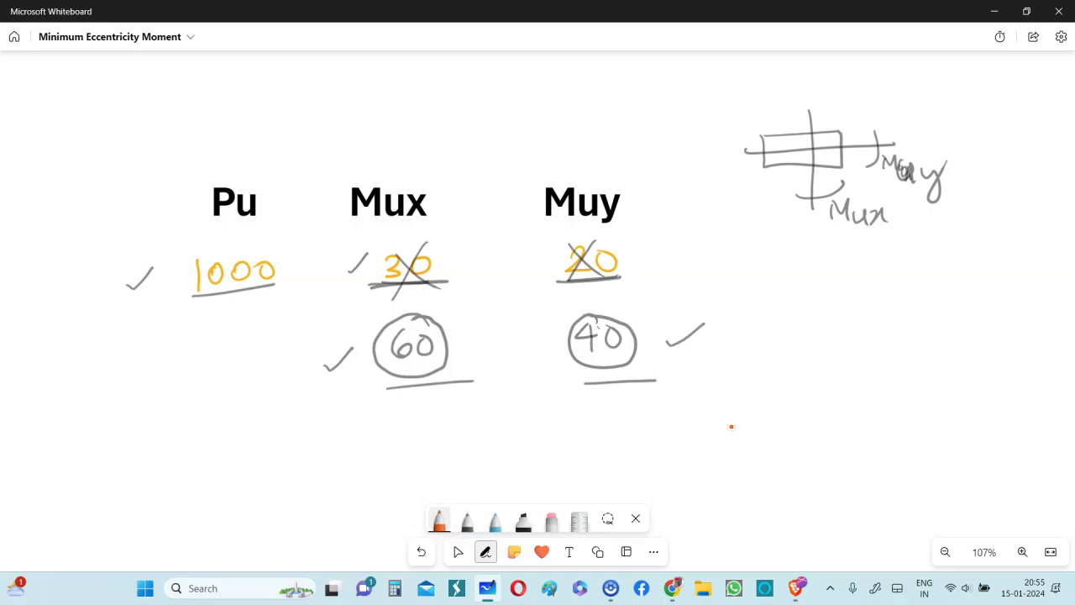
scroll(731, 427, "down", 2)
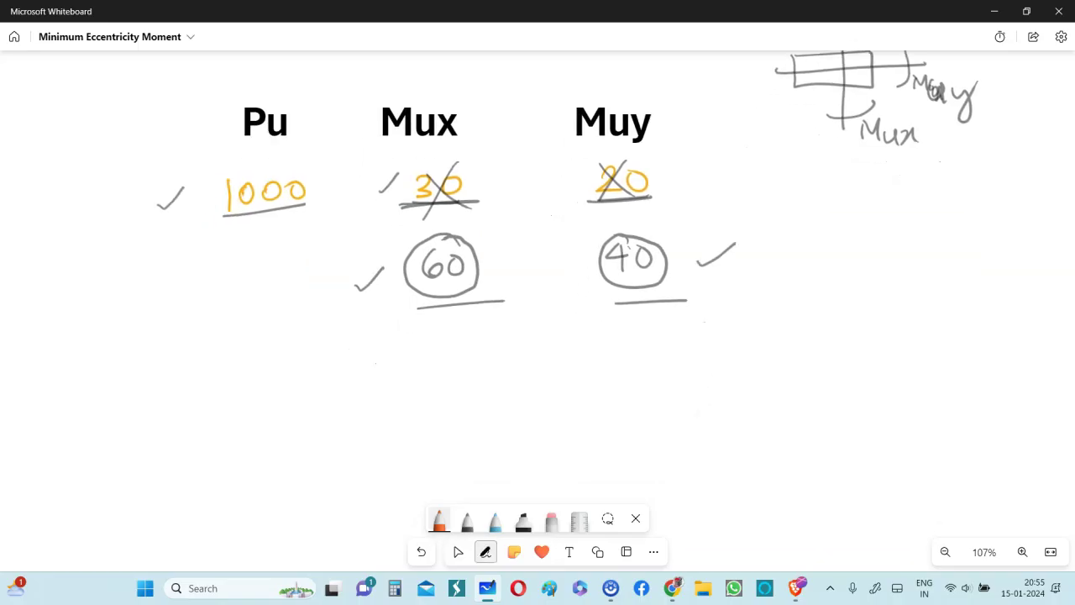
mouse_move(444, 370)
left_mouse_down()
mouse_move(470, 391)
mouse_move(486, 370)
left_mouse_up()
mouse_move(643, 362)
left_mouse_down()
mouse_move(643, 386)
mouse_move(666, 366)
left_mouse_up()
left_click_drag(496, 352, 450, 413)
left_click_drag(452, 363, 519, 409)
left_click_drag(635, 357, 656, 391)
left_click_drag(371, 180, 407, 155)
left_click_drag(657, 178, 688, 155)
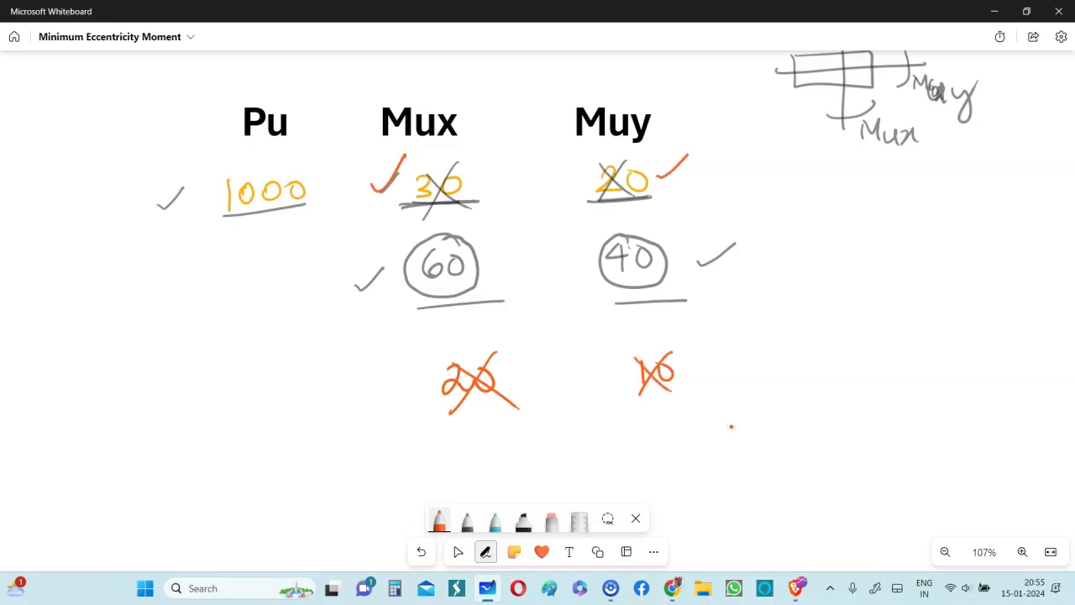
Write trial moments 40 and 10 on another row, cross out the 10, and tick the new 40, the Muy 20 and the circled 60
mouse_move(466, 436)
left_mouse_down()
mouse_move(462, 446)
mouse_move(487, 455)
left_mouse_up()
mouse_move(475, 436)
left_mouse_down()
mouse_move(473, 467)
mouse_move(498, 441)
left_mouse_up()
left_click_drag(657, 434, 656, 456)
left_click_drag(678, 434, 644, 473)
left_click_drag(645, 427, 684, 470)
mouse_move(409, 465)
left_mouse_down()
mouse_move(412, 474)
mouse_move(439, 443)
left_mouse_up()
mouse_move(672, 442)
left_mouse_down()
mouse_move(656, 464)
mouse_move(687, 468)
left_mouse_up()
left_click_drag(660, 171, 706, 131)
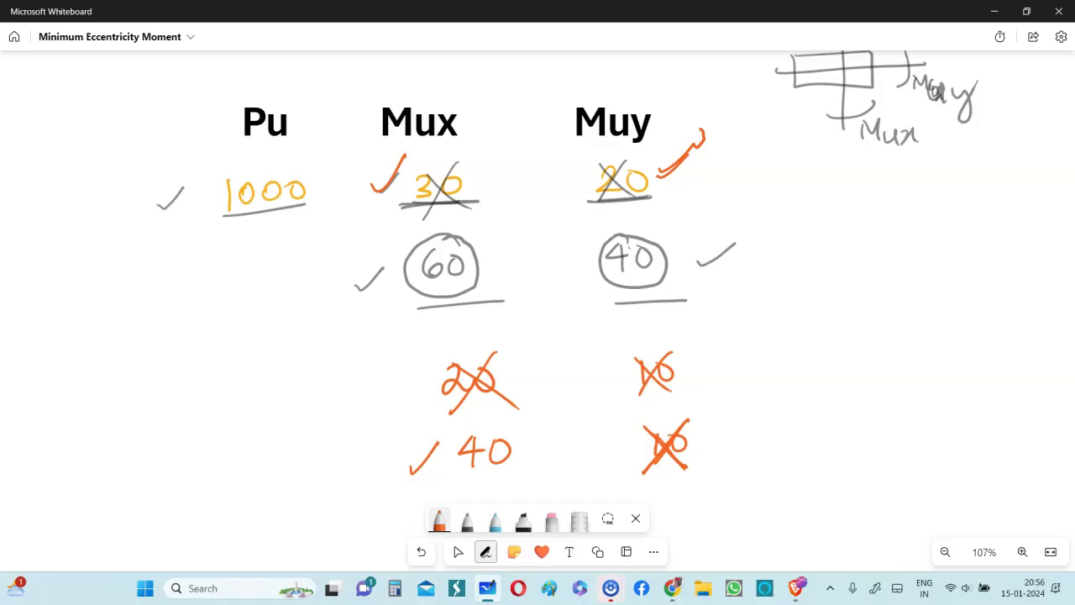
left_click_drag(357, 279, 384, 265)
Erase the trial moments below the table and all tick marks beside the table values
left_click(552, 520)
mouse_move(481, 380)
left_mouse_down()
mouse_move(504, 452)
mouse_move(670, 446)
left_mouse_up()
left_click_drag(671, 388, 643, 365)
left_click_drag(717, 255, 682, 156)
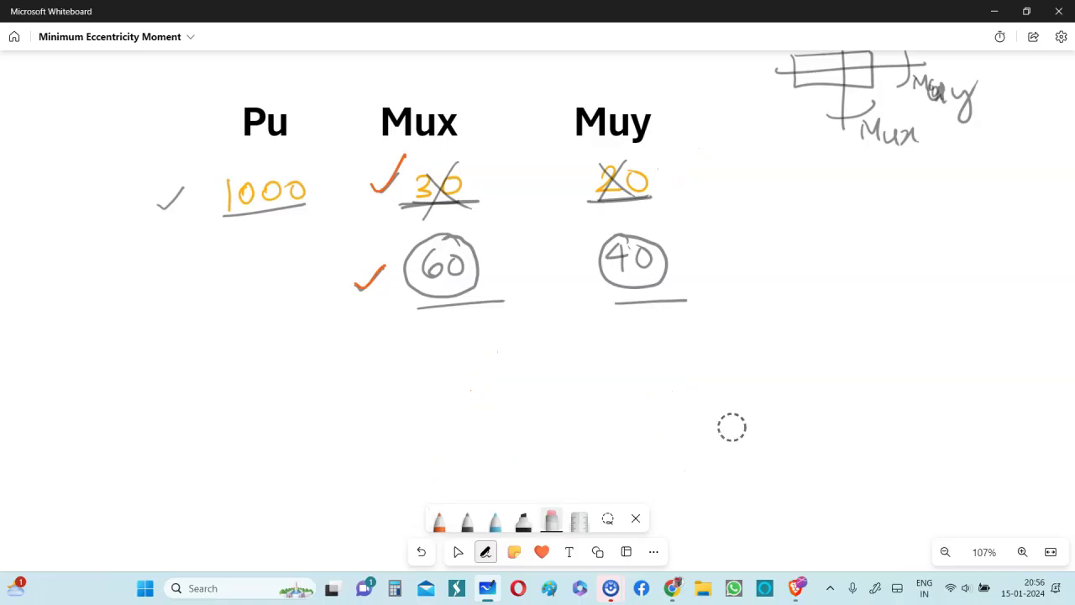
mouse_move(405, 157)
left_mouse_down()
mouse_move(385, 183)
mouse_move(368, 281)
left_mouse_up()
left_click_drag(183, 189, 158, 208)
Tick the circled 60 and the circled 40 in orange
left_click(439, 521)
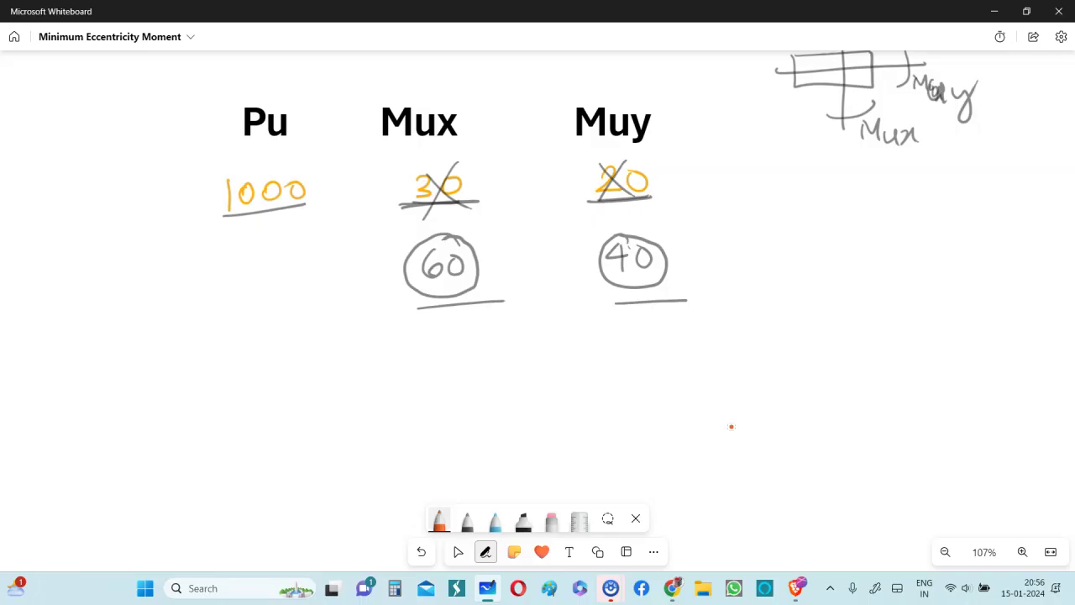
left_click_drag(358, 278, 394, 249)
left_click_drag(689, 260, 721, 240)
key("Escape")
Examine the Clause 25.4 text on ensuring minimum eccentricity about one axis at a time
scroll(915, 405, "down", 3)
scroll(921, 409, "down", 5)
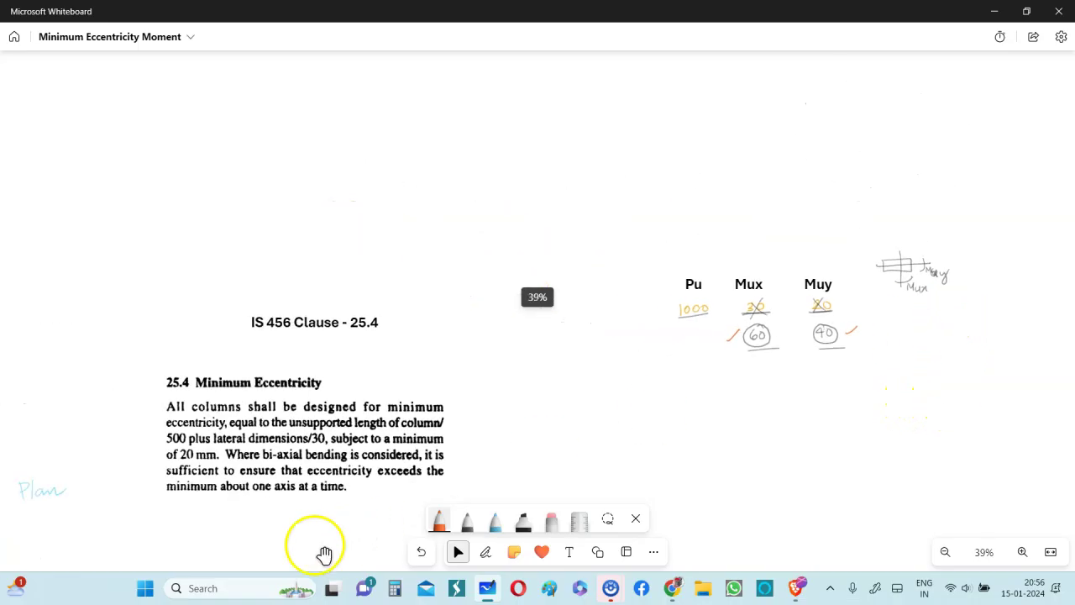
scroll(287, 525, "up", 2)
scroll(287, 525, "up", 1)
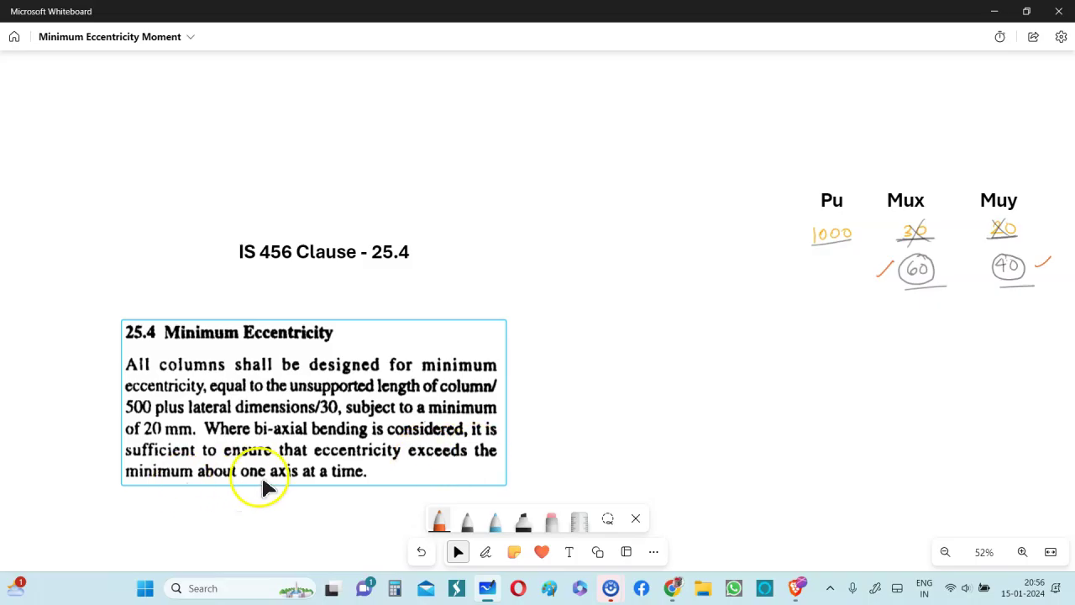
left_click_drag(848, 328, 404, 397)
scroll(493, 395, "up", 1)
scroll(489, 392, "up", 1)
left_click_drag(660, 375, 669, 302)
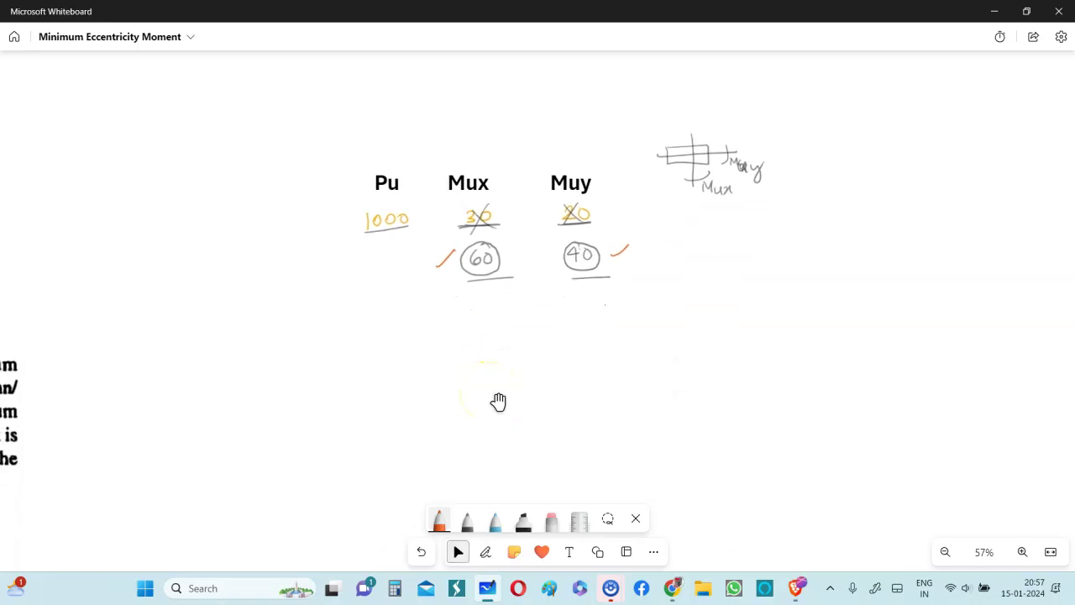
Write the combination 1000, 60, 40 in orange below the table and tick it
mouse_move(362, 357)
left_mouse_down()
mouse_move(363, 379)
mouse_move(385, 362)
left_mouse_up()
left_click_drag(403, 357, 424, 358)
mouse_move(487, 339)
left_mouse_down()
mouse_move(491, 360)
mouse_move(513, 350)
left_mouse_up()
left_click_drag(578, 335, 588, 348)
mouse_move(581, 337)
left_mouse_down()
mouse_move(580, 356)
mouse_move(608, 339)
left_mouse_up()
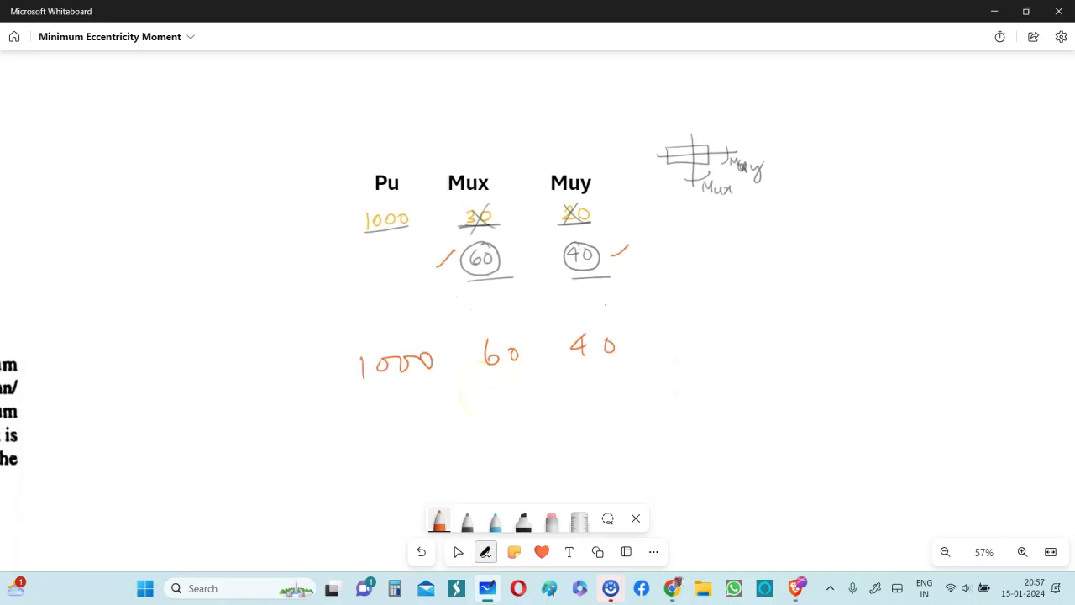
left_click_drag(687, 334, 725, 308)
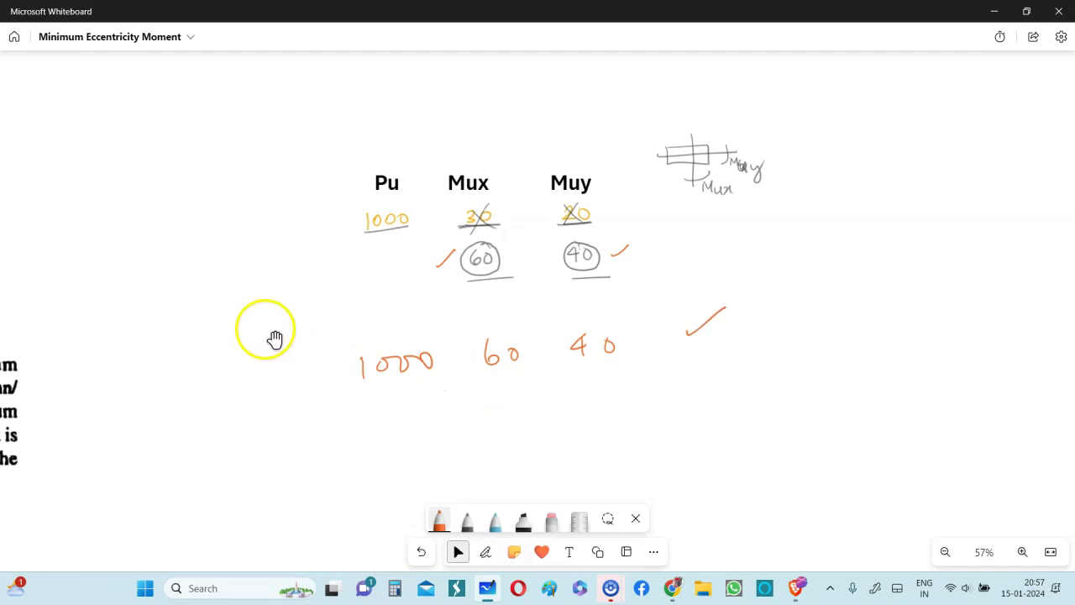
Shift the Clause 25.4 text image slightly to the right beneath its IS 456 heading
left_click_drag(260, 328, 651, 191)
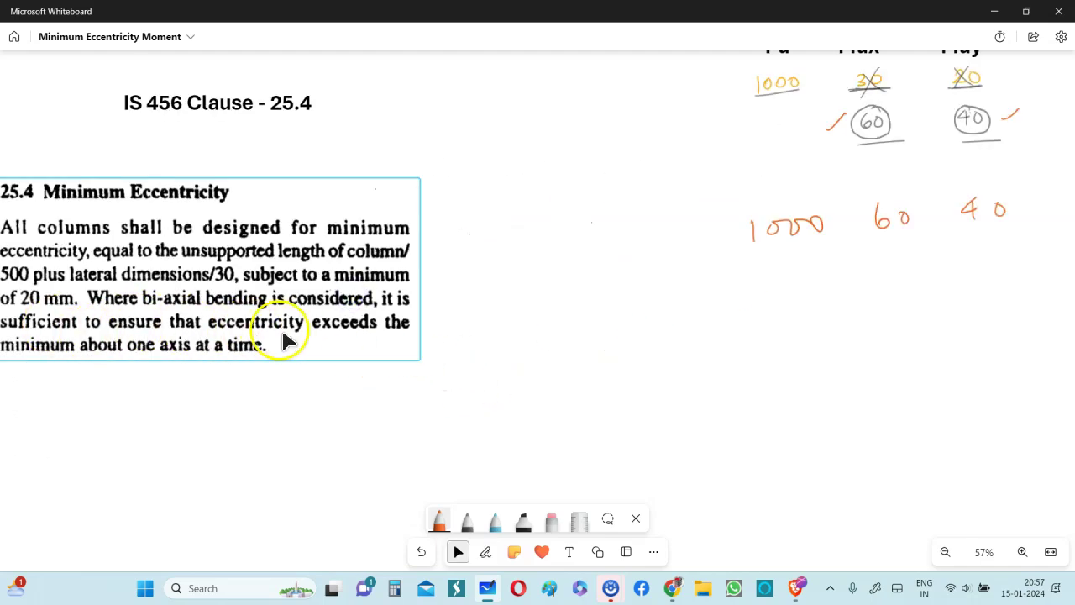
left_click_drag(348, 333, 401, 322)
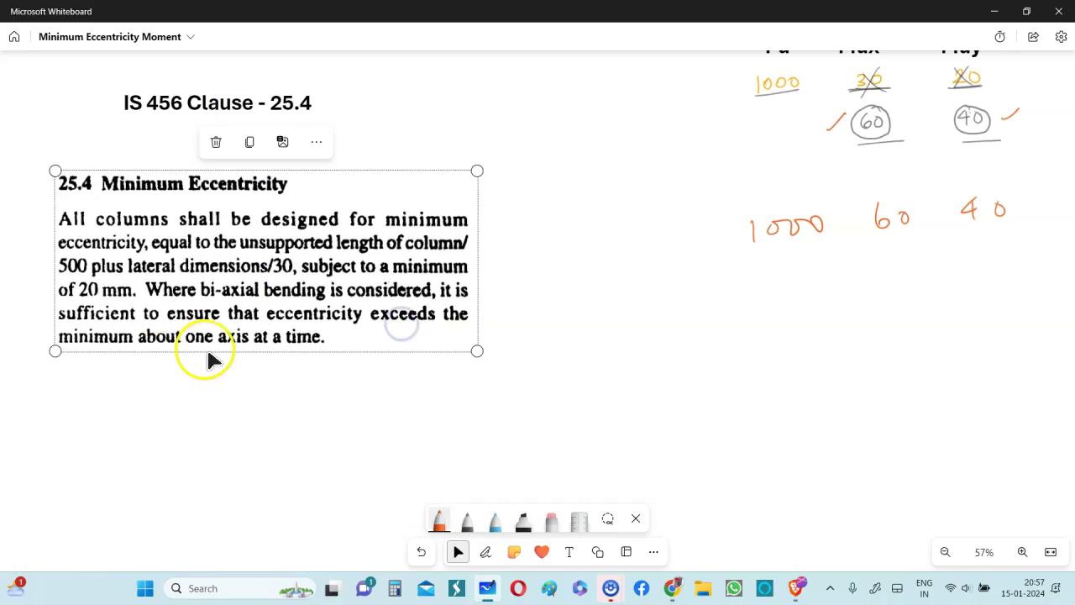
left_click_drag(647, 315, 312, 346)
Write 1000 and 60 on a new row in orange, and circle the Mux and Muy value pairs in the table
scroll(652, 319, "up", 1)
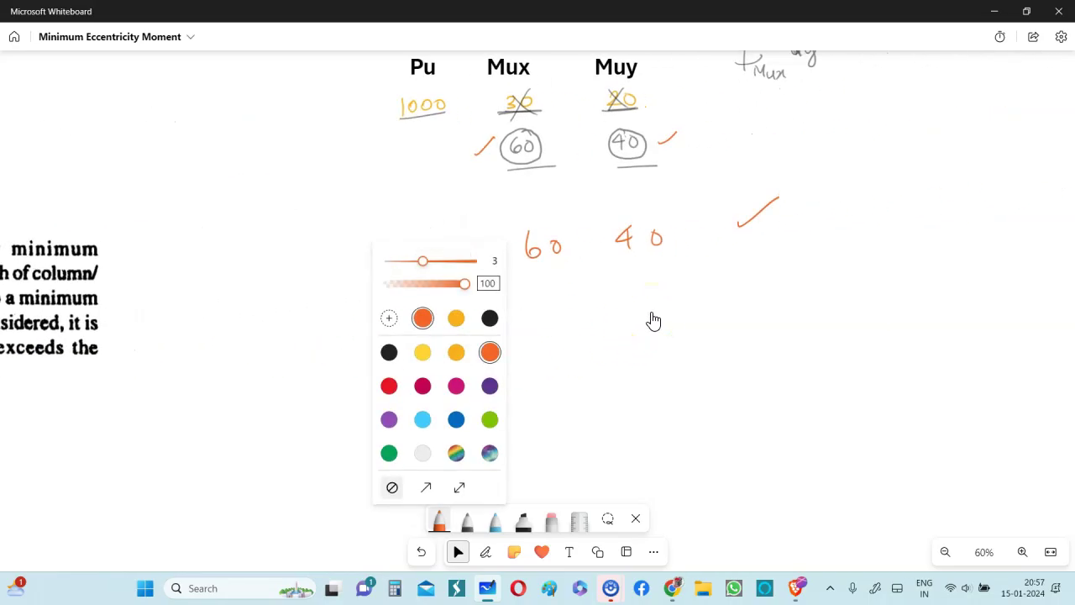
left_click(782, 382)
mouse_move(419, 328)
left_mouse_down()
mouse_move(422, 349)
mouse_move(487, 330)
left_mouse_up()
mouse_move(523, 86)
left_mouse_down()
mouse_move(494, 164)
mouse_move(551, 94)
mouse_move(502, 94)
left_mouse_up()
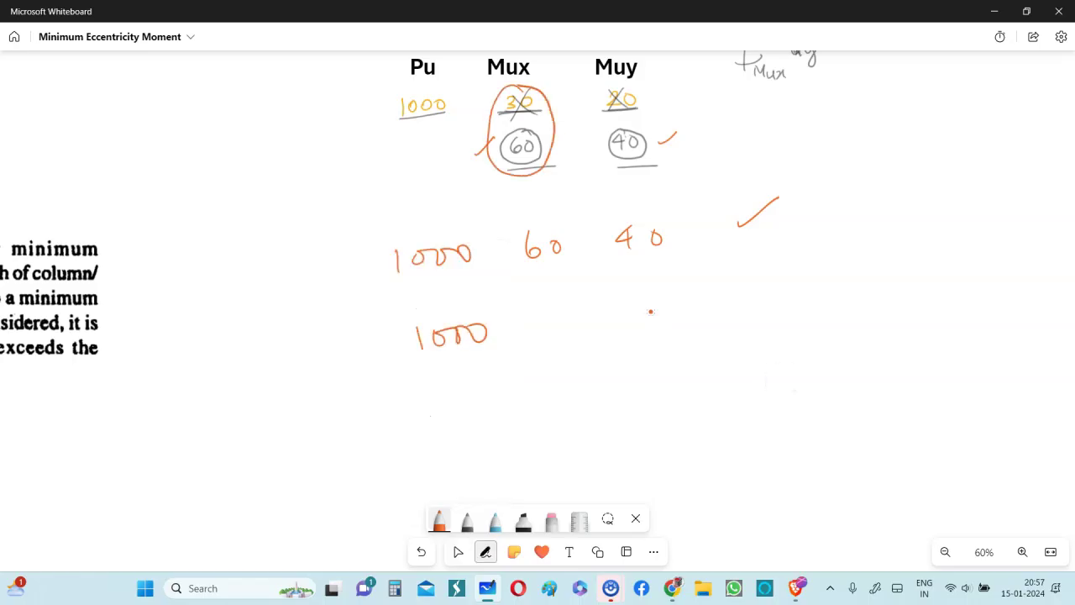
left_click_drag(558, 316, 557, 328)
mouse_move(578, 324)
left_mouse_down()
mouse_move(573, 335)
mouse_move(579, 324)
left_mouse_up()
mouse_move(646, 84)
left_mouse_down()
mouse_move(603, 161)
mouse_move(659, 91)
left_mouse_up()
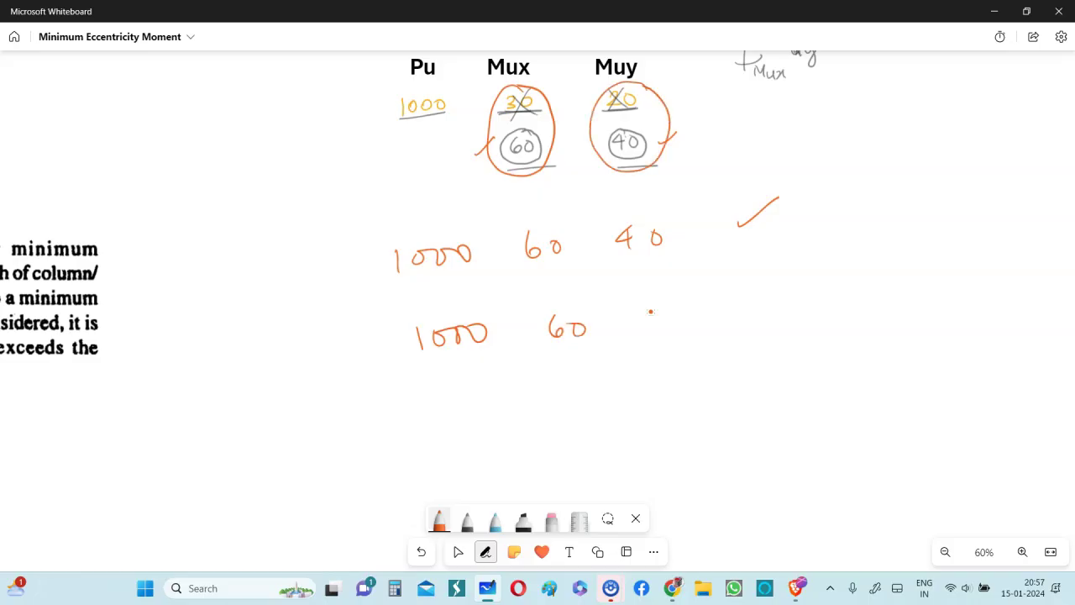
Complete the new row with 20, label it case 1, and circle and tick its 60
left_click_drag(644, 316, 657, 328)
left_click_drag(671, 316, 672, 317)
mouse_move(761, 311)
left_mouse_down()
mouse_move(787, 319)
mouse_move(842, 309)
mouse_move(858, 319)
left_mouse_up()
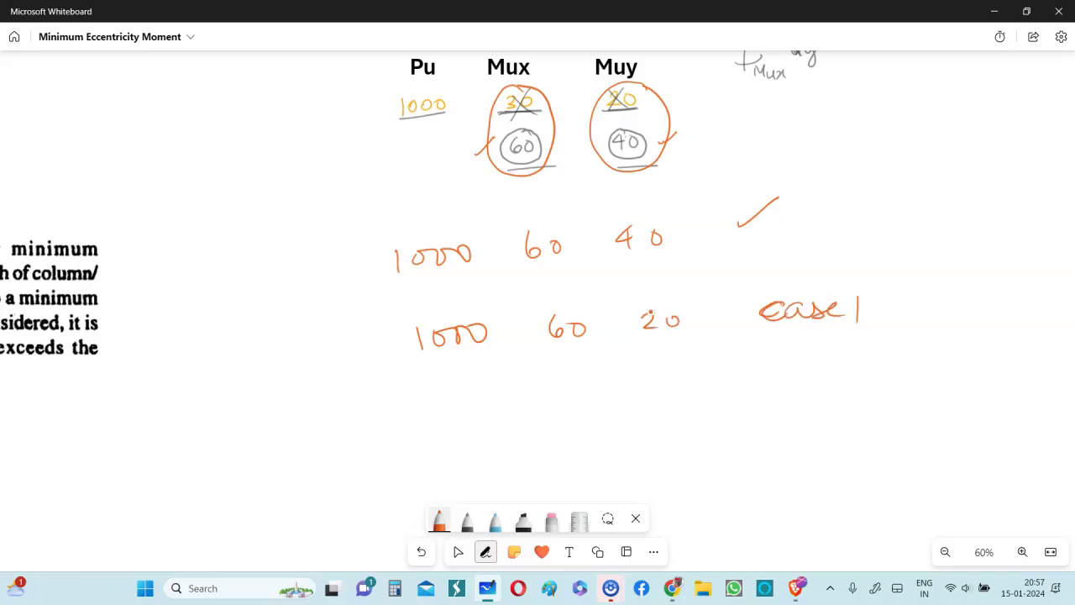
mouse_move(575, 299)
left_mouse_down()
mouse_move(538, 319)
mouse_move(589, 334)
mouse_move(563, 297)
left_mouse_up()
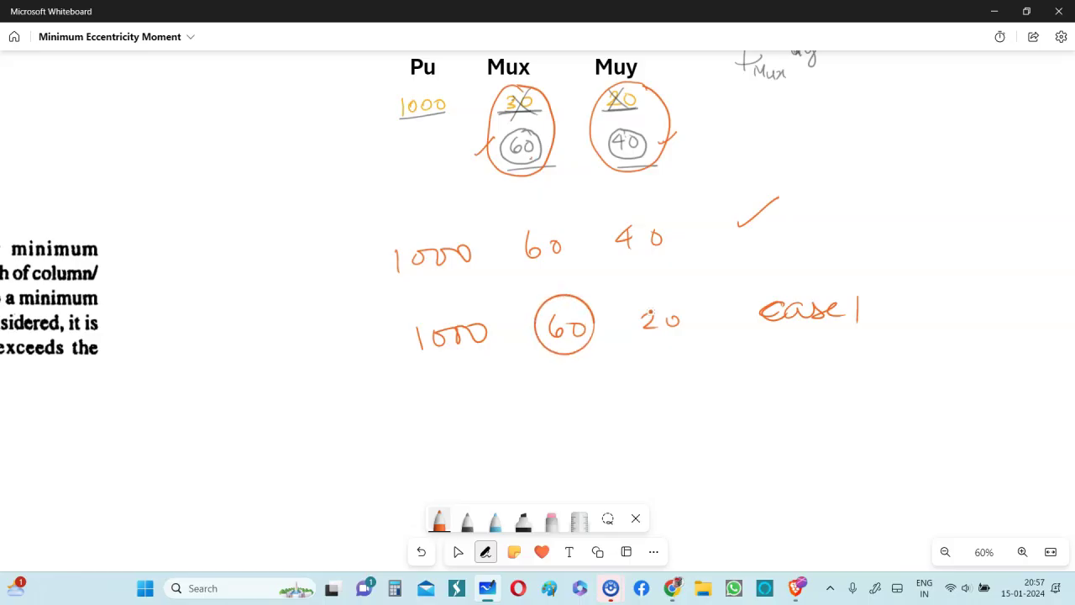
left_click_drag(534, 293, 556, 280)
Write the combination 1000, 30, 40 labelled case 2 below case 1, and circle the crossed-out 20 under Muy
mouse_move(430, 400)
left_mouse_down()
mouse_move(431, 427)
mouse_move(450, 405)
left_mouse_up()
mouse_move(473, 404)
left_mouse_down()
mouse_move(469, 415)
mouse_move(474, 403)
left_mouse_up()
mouse_move(497, 400)
left_mouse_down()
mouse_move(569, 410)
mouse_move(557, 421)
mouse_move(591, 402)
left_mouse_up()
left_click_drag(623, 83, 639, 87)
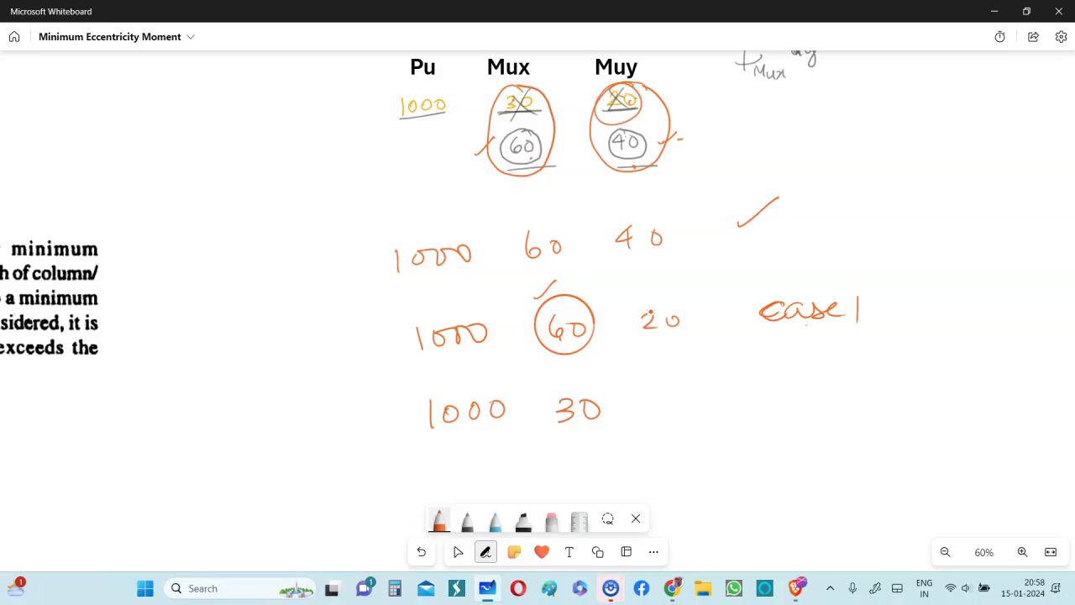
left_click_drag(663, 390, 670, 417)
left_click_drag(683, 395, 681, 396)
mouse_move(788, 380)
left_mouse_down()
mouse_move(787, 395)
mouse_move(841, 392)
left_mouse_up()
left_click_drag(850, 378, 876, 391)
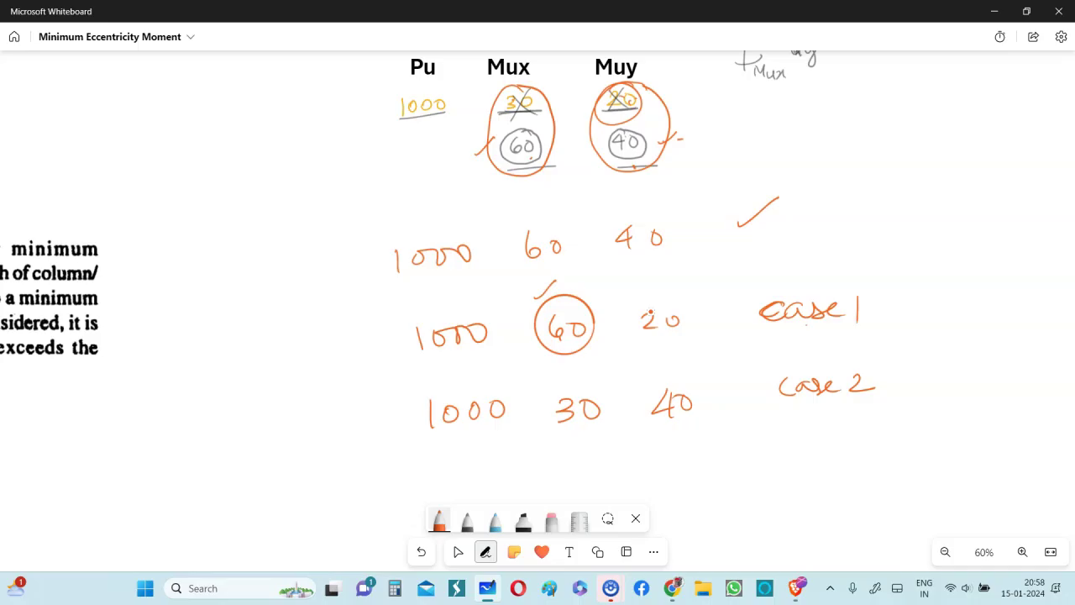
Join the case 1 and case 2 labels with a bracket drawn beside them
mouse_move(894, 305)
left_mouse_down()
mouse_move(945, 300)
mouse_move(954, 380)
mouse_move(904, 379)
left_mouse_up()
left_click(457, 552)
scroll(439, 305, "down", 2)
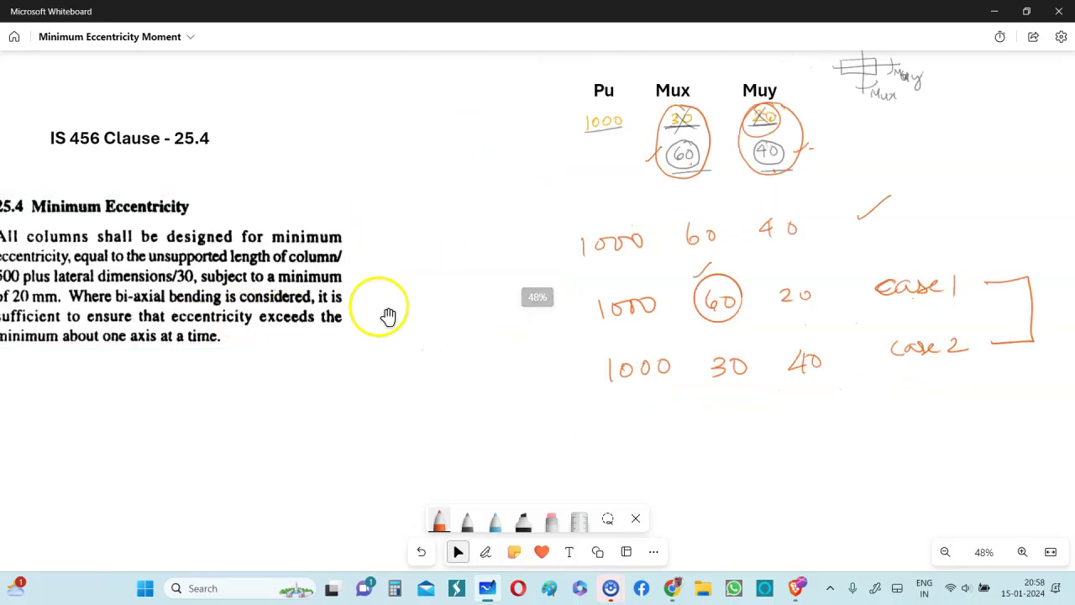
scroll(439, 305, "down", 1)
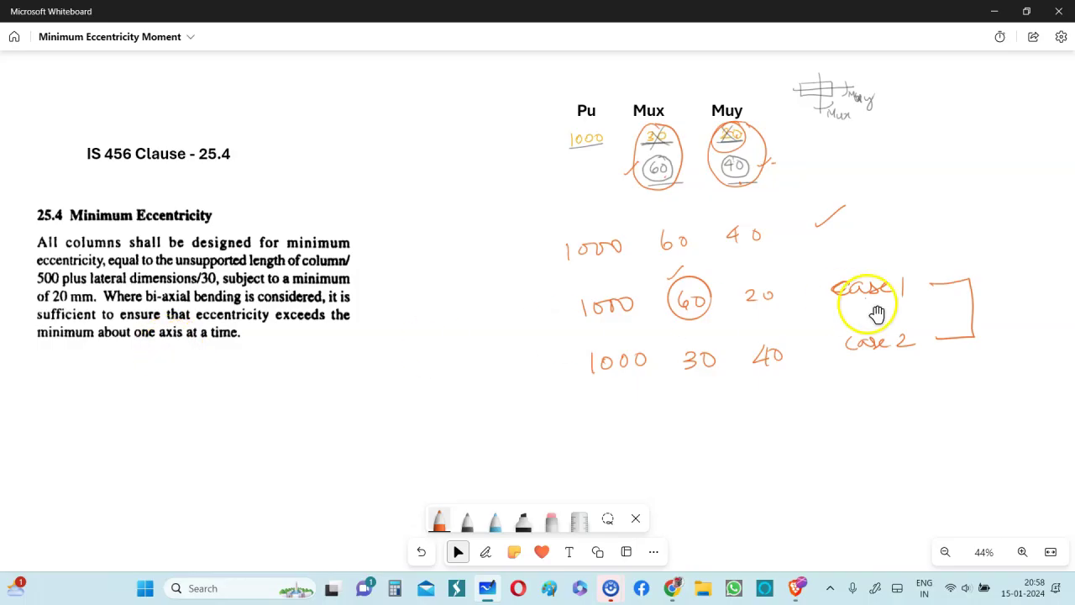
scroll(1010, 333, "up", 5)
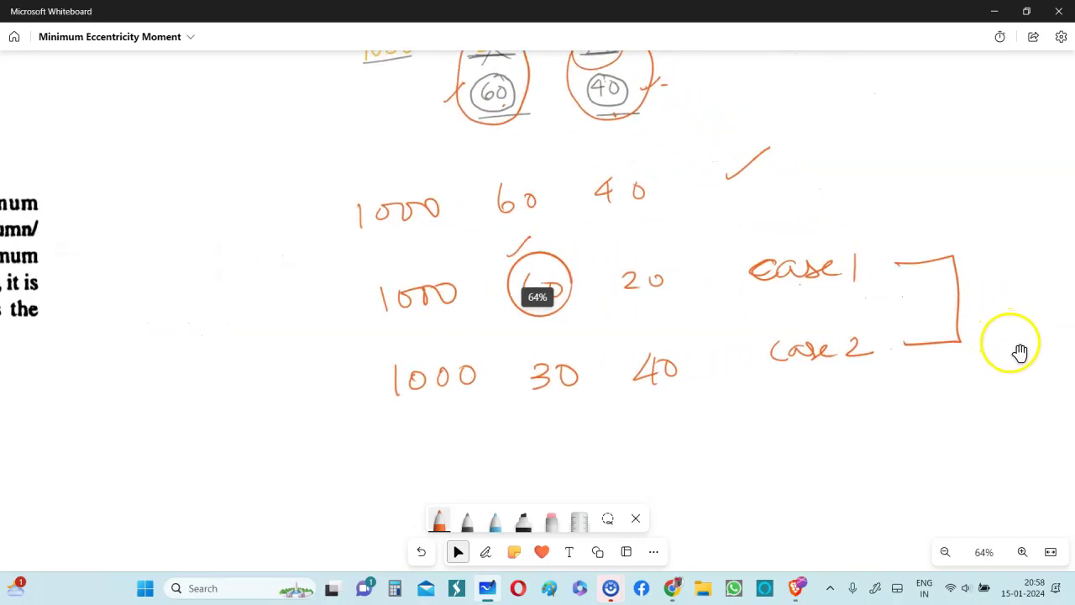
scroll(1020, 353, "up", 2)
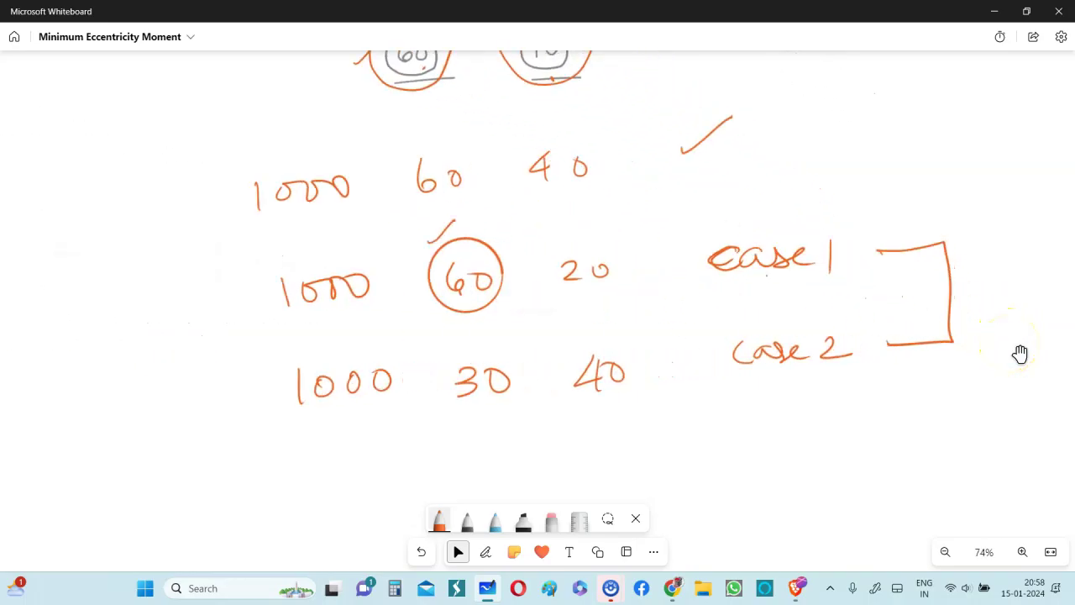
mouse_move(1010, 343)
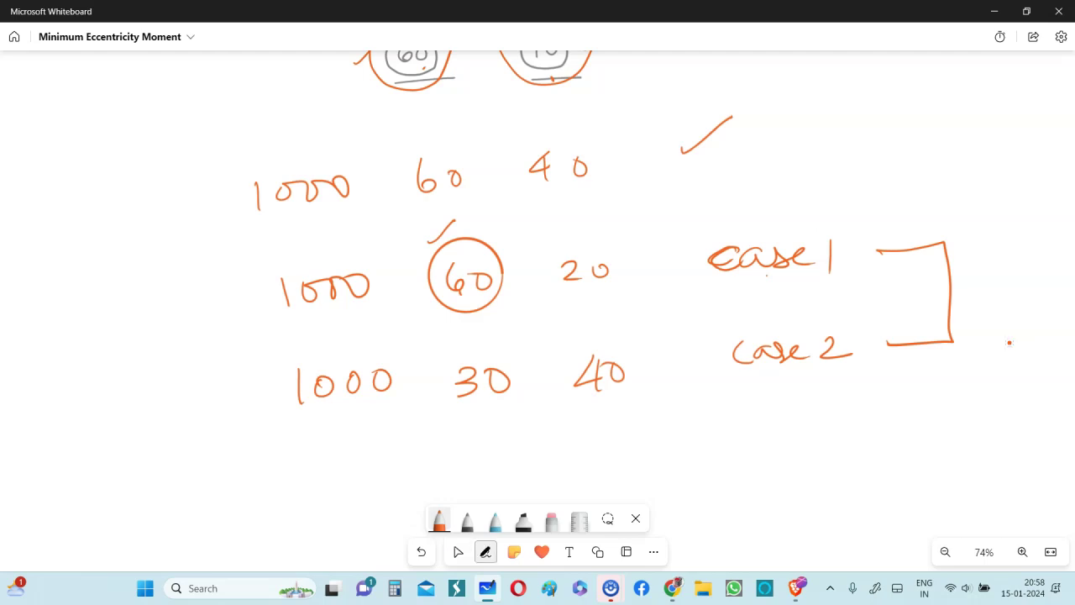